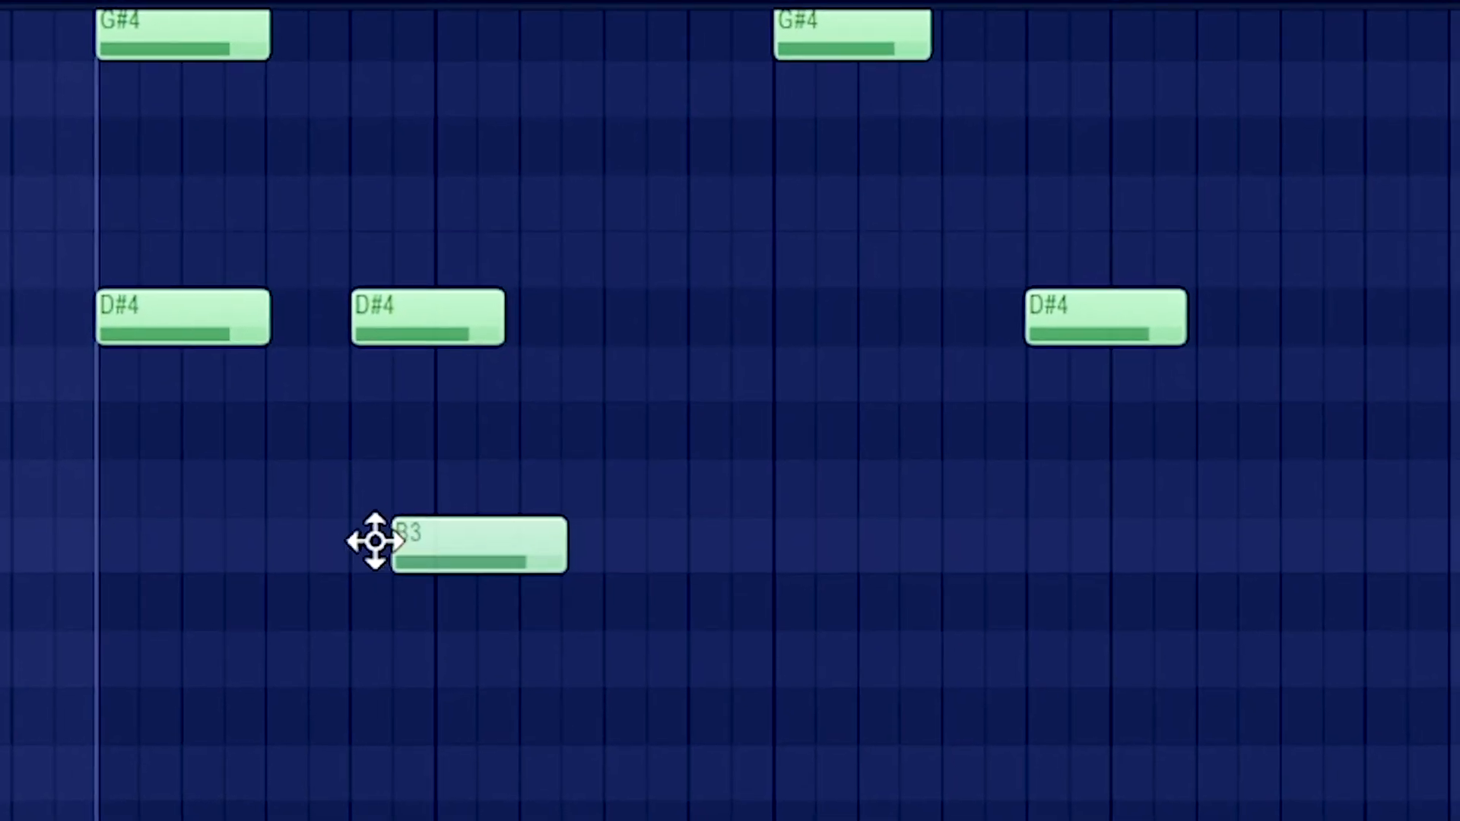
Add lower melody notes B3, C#4, D#4, A#3 and G#3 beneath the existing bell notes in the piano roll
drag(541, 561, 538, 385)
click(797, 370)
drag(797, 369, 792, 305)
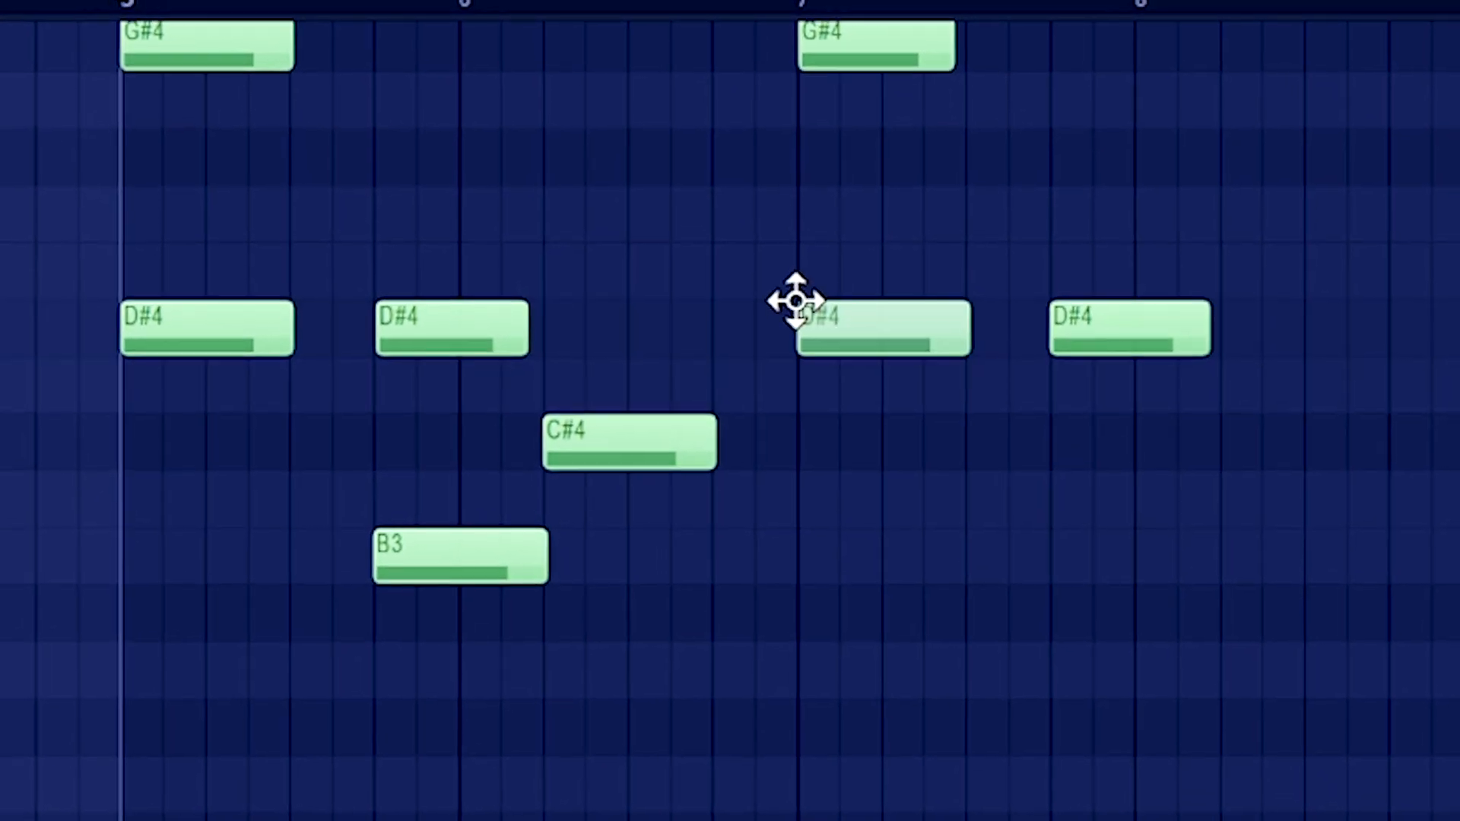
click(1045, 610)
click(1137, 629)
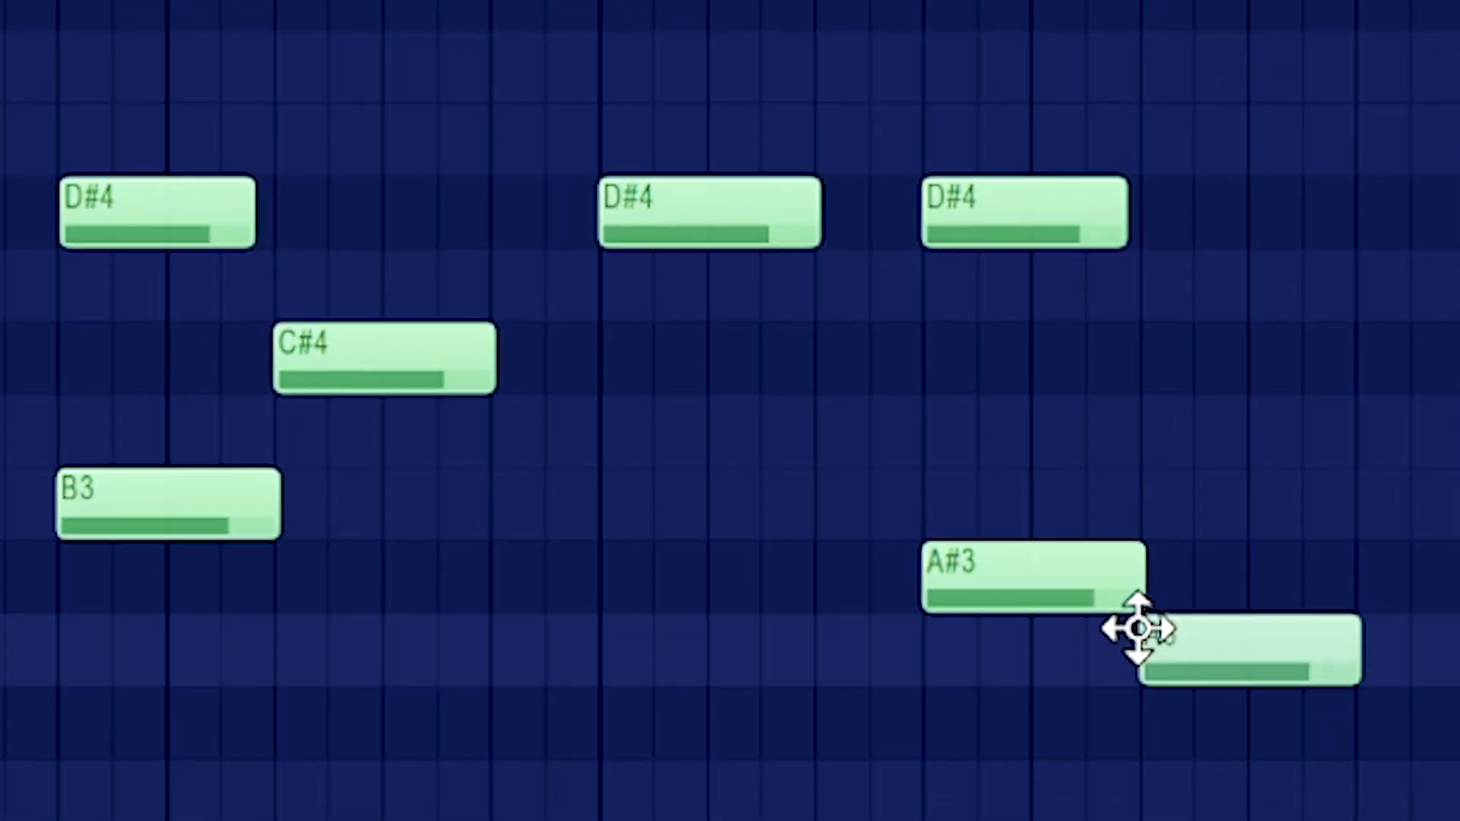
drag(1137, 629, 1128, 789)
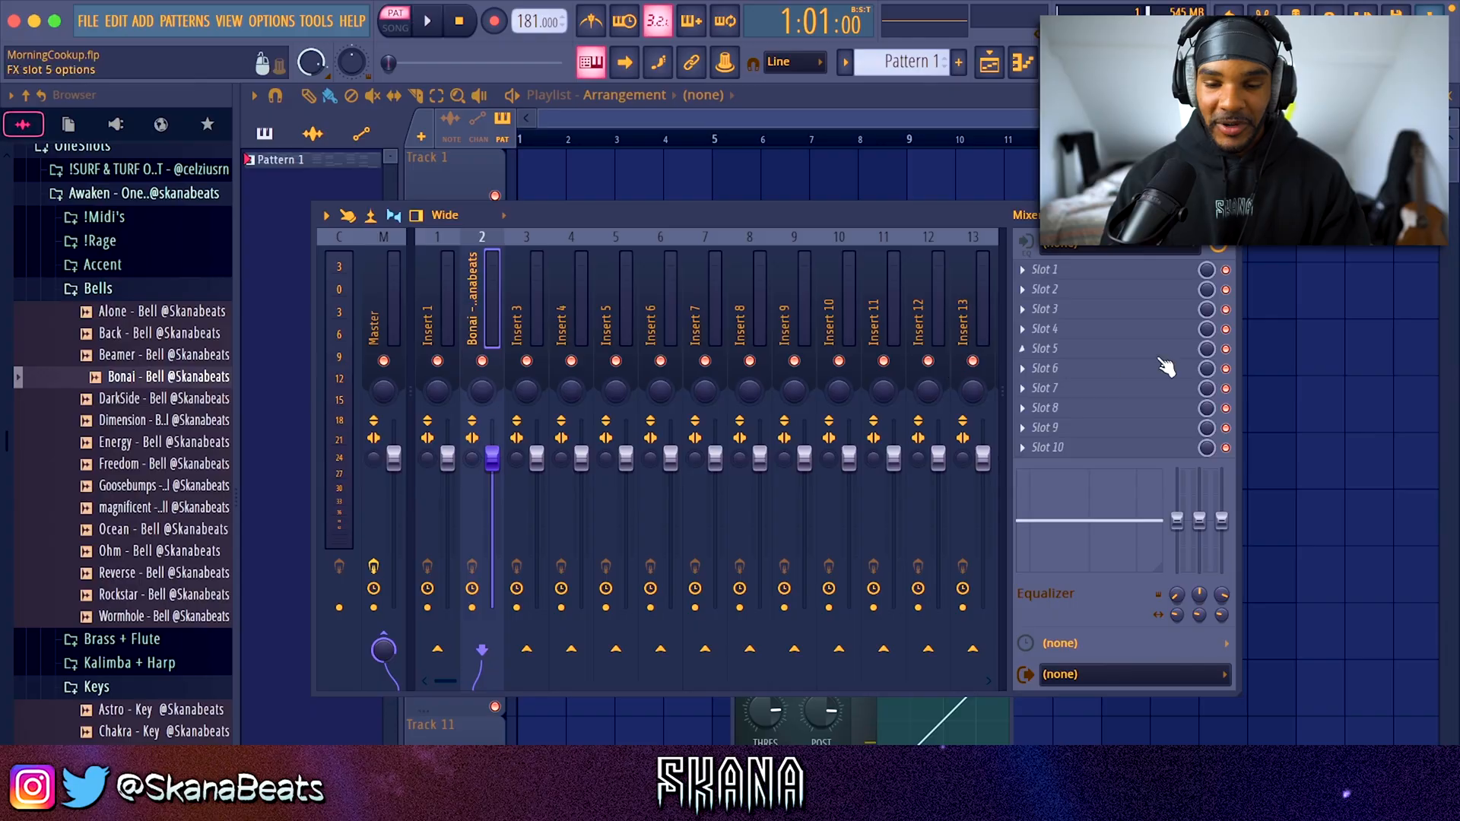
Load ValhallaDelay into slot 4 of the Bonai bell's mixer track and adjust its mix
click(1088, 325)
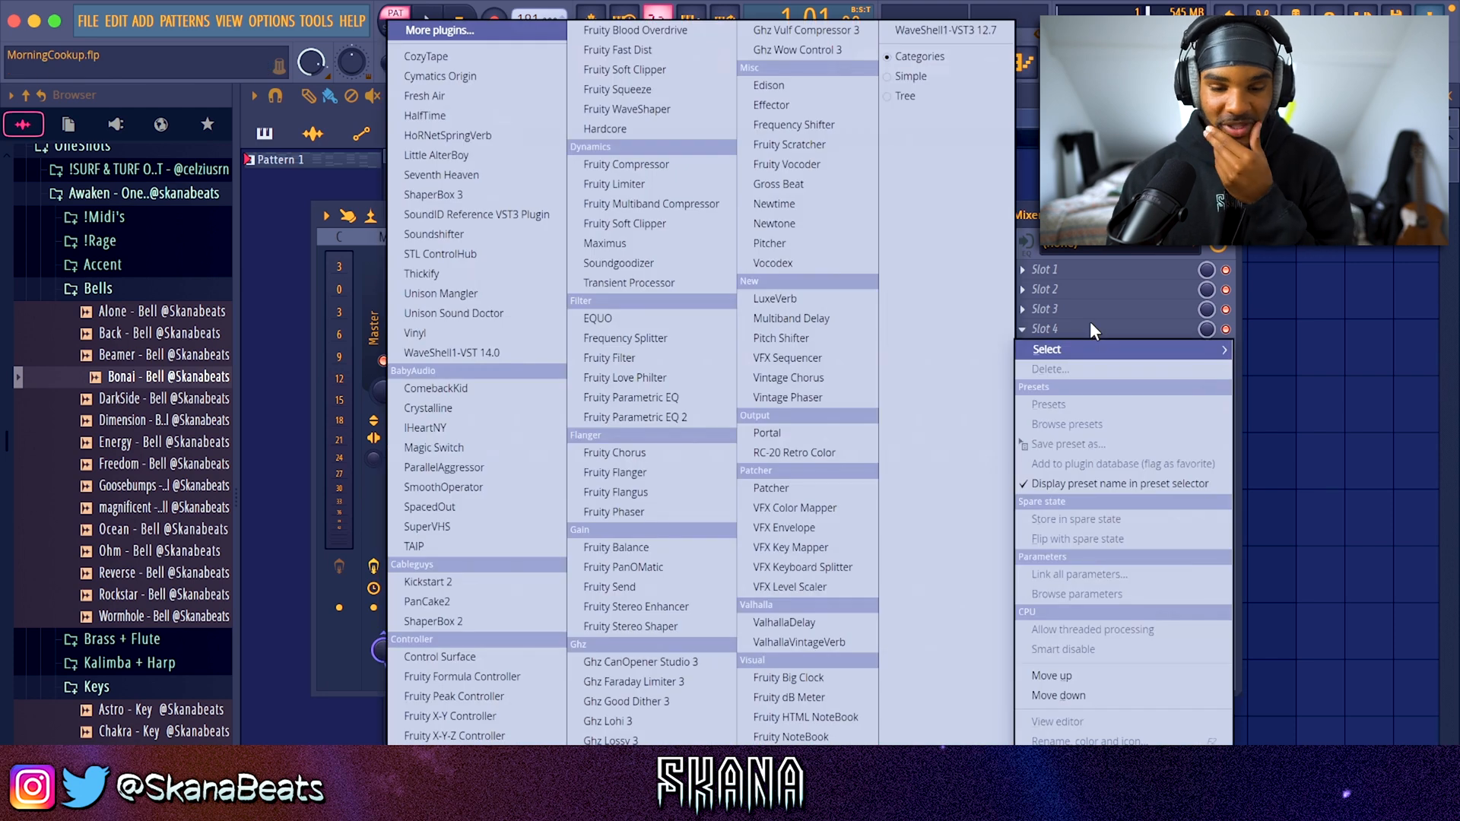
click(766, 620)
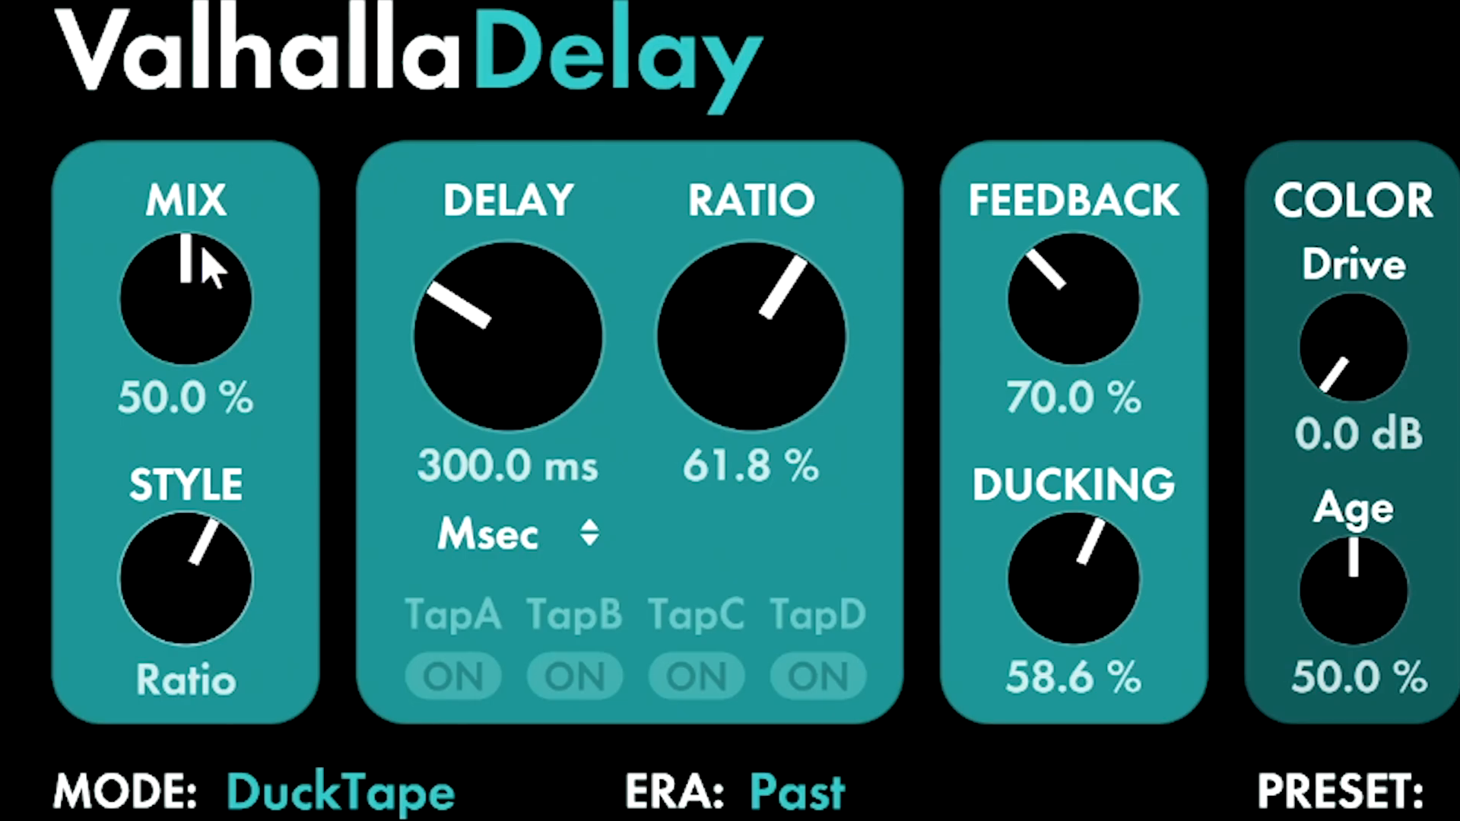
drag(203, 244, 182, 193)
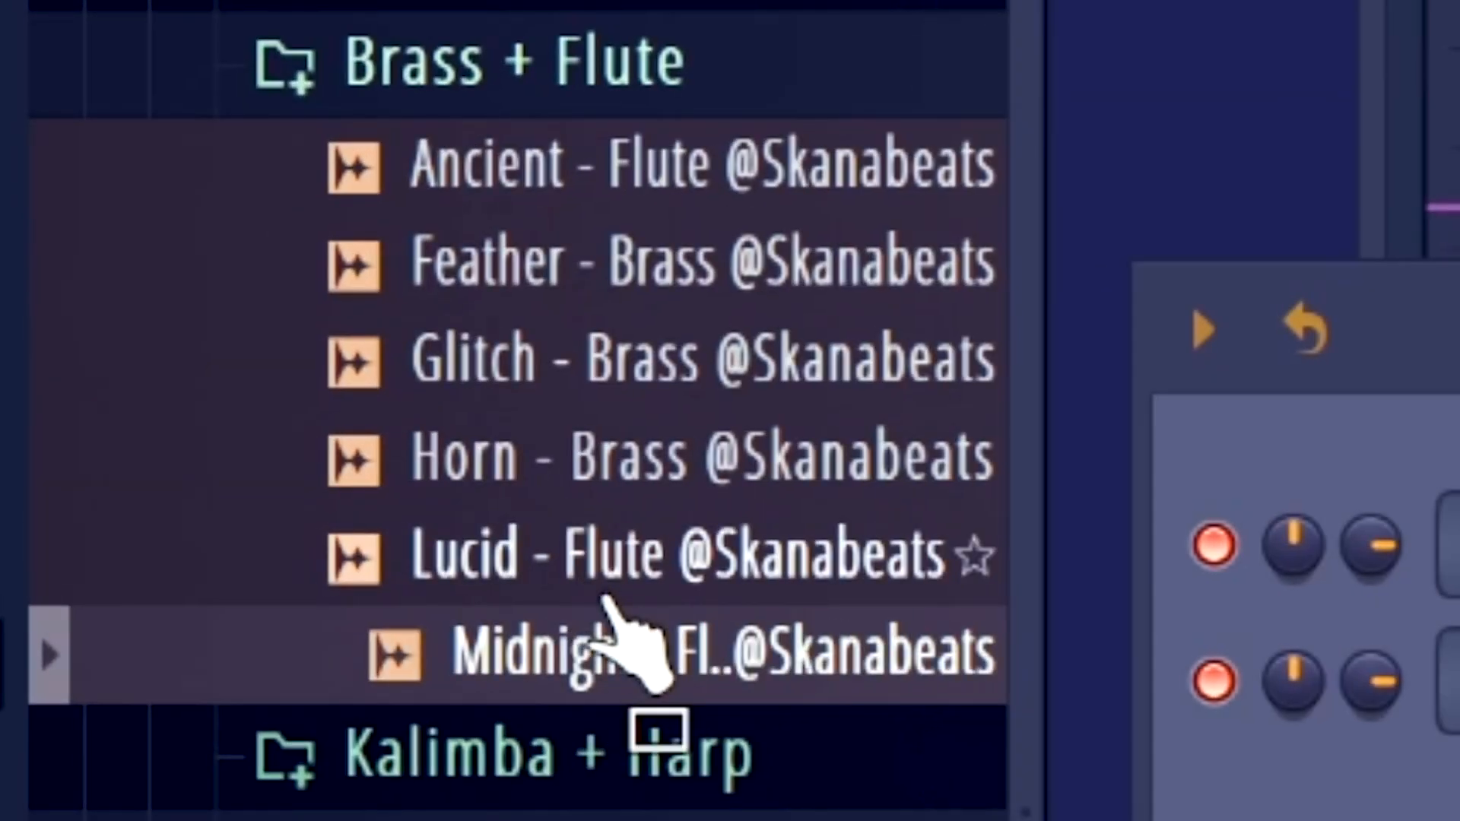
Add the Lucid - Flute sample as a channel, place a C#4 note above the final B3 of its melody, and toggle playback
drag(604, 597, 716, 469)
right_click(718, 471)
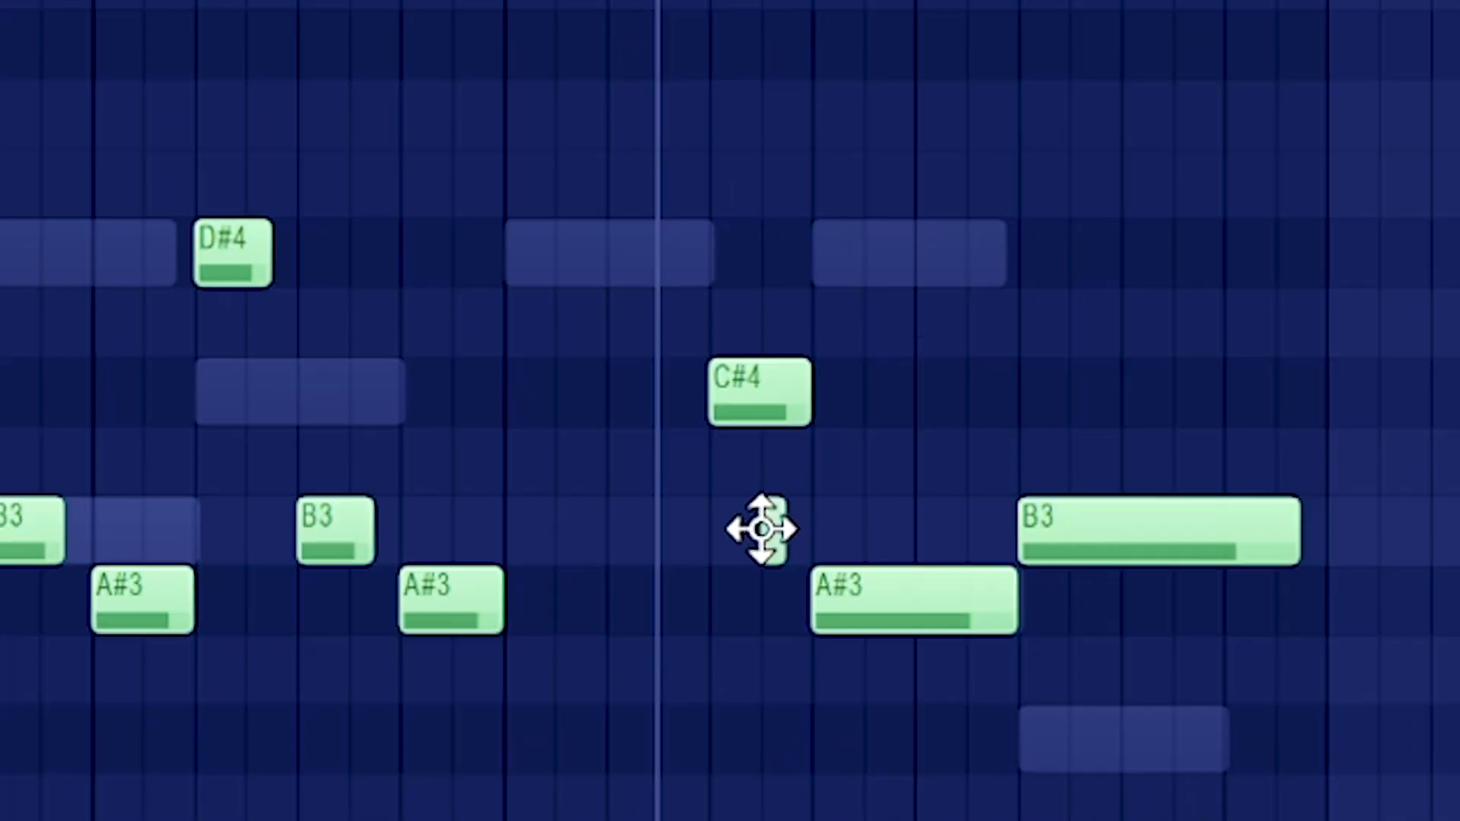
click(1128, 722)
drag(1129, 722, 1138, 362)
key(space)
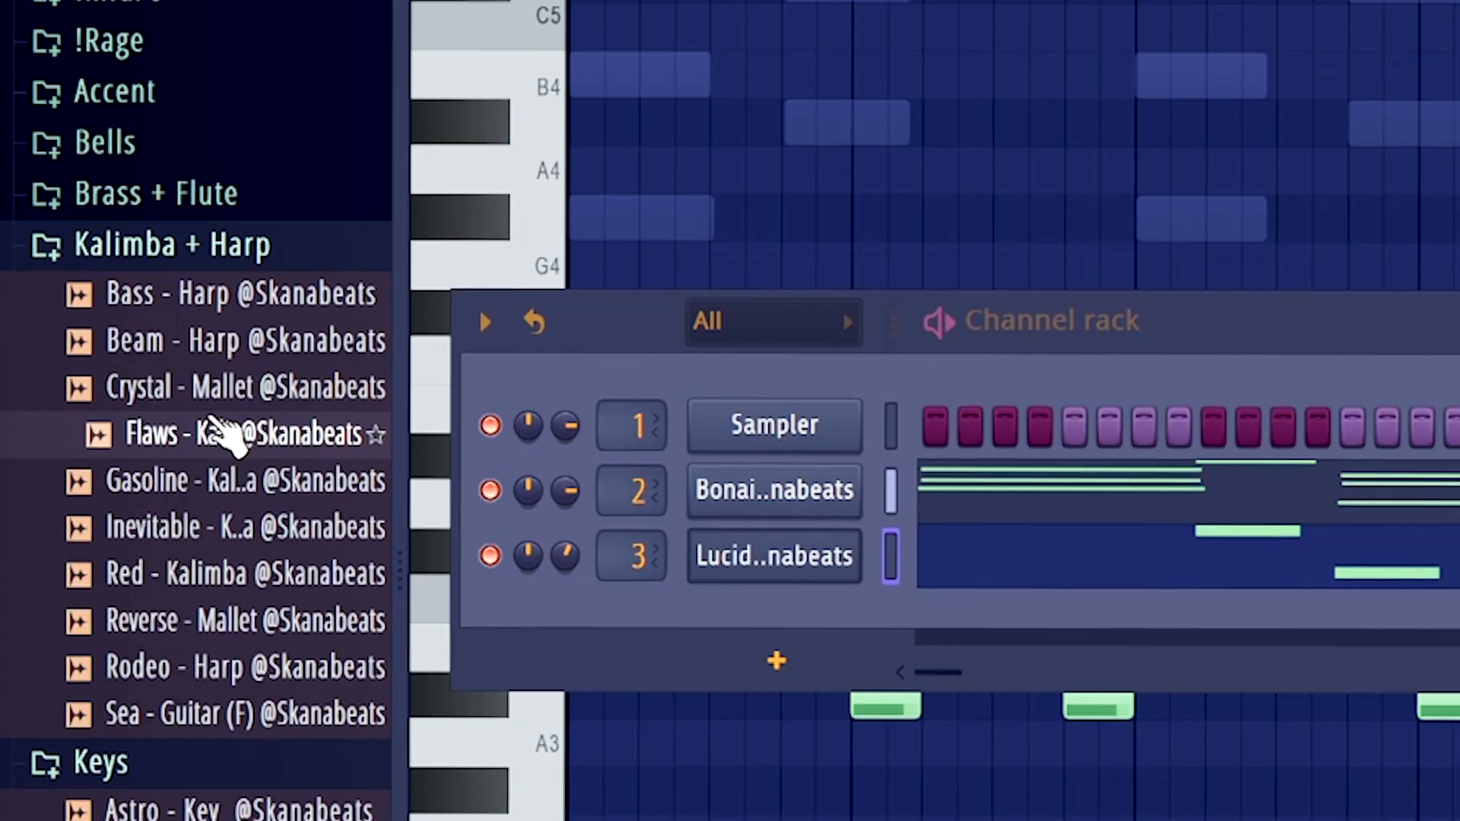
Try a one-shot from the Kalimba + Harp folder in the channel rack
click(206, 391)
drag(206, 392, 864, 536)
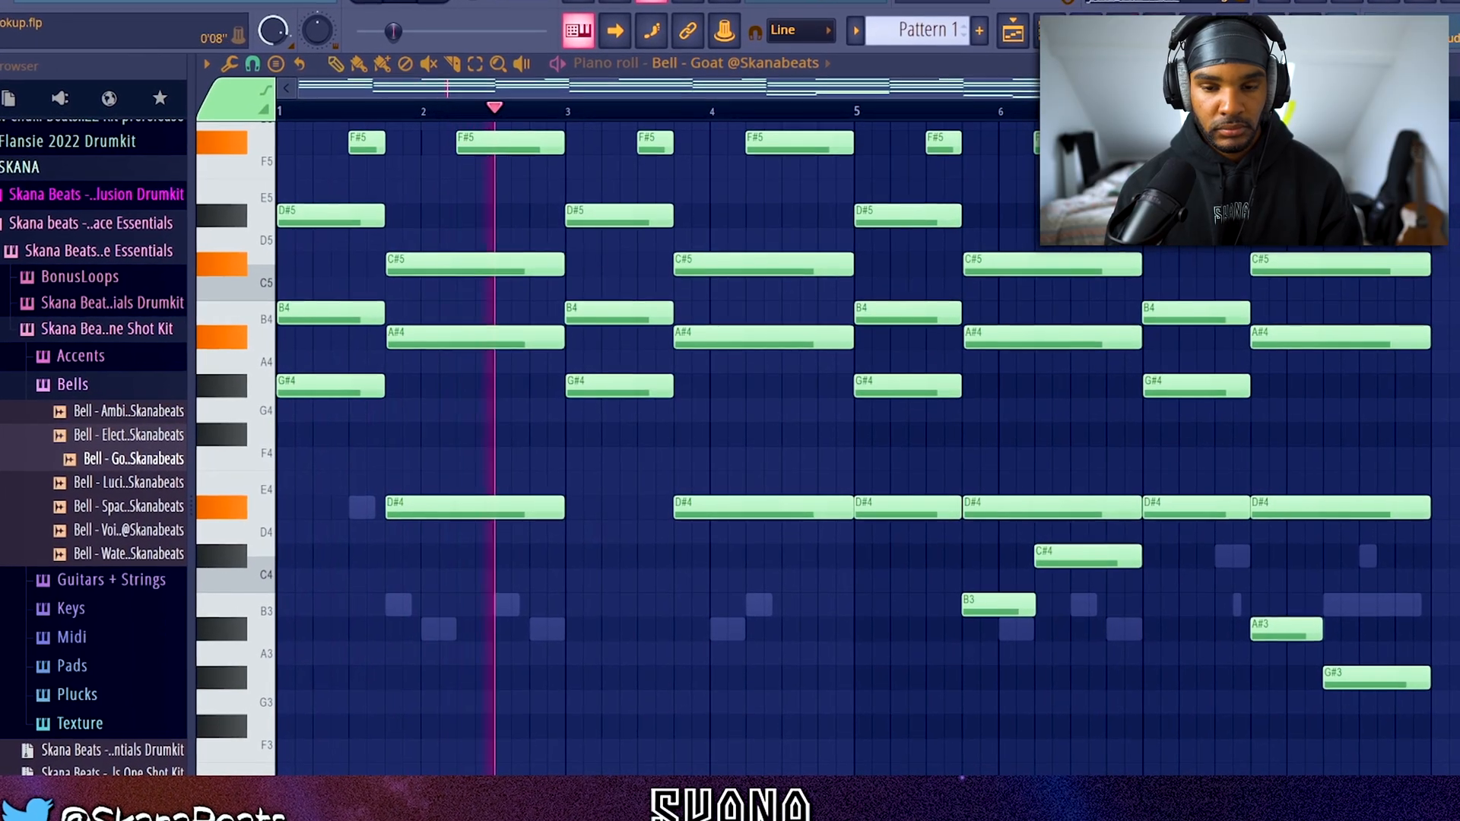
Review the HalfTime effect on the Simple pad's mixer track, close it, and open the options for effect slot 5
key(F9)
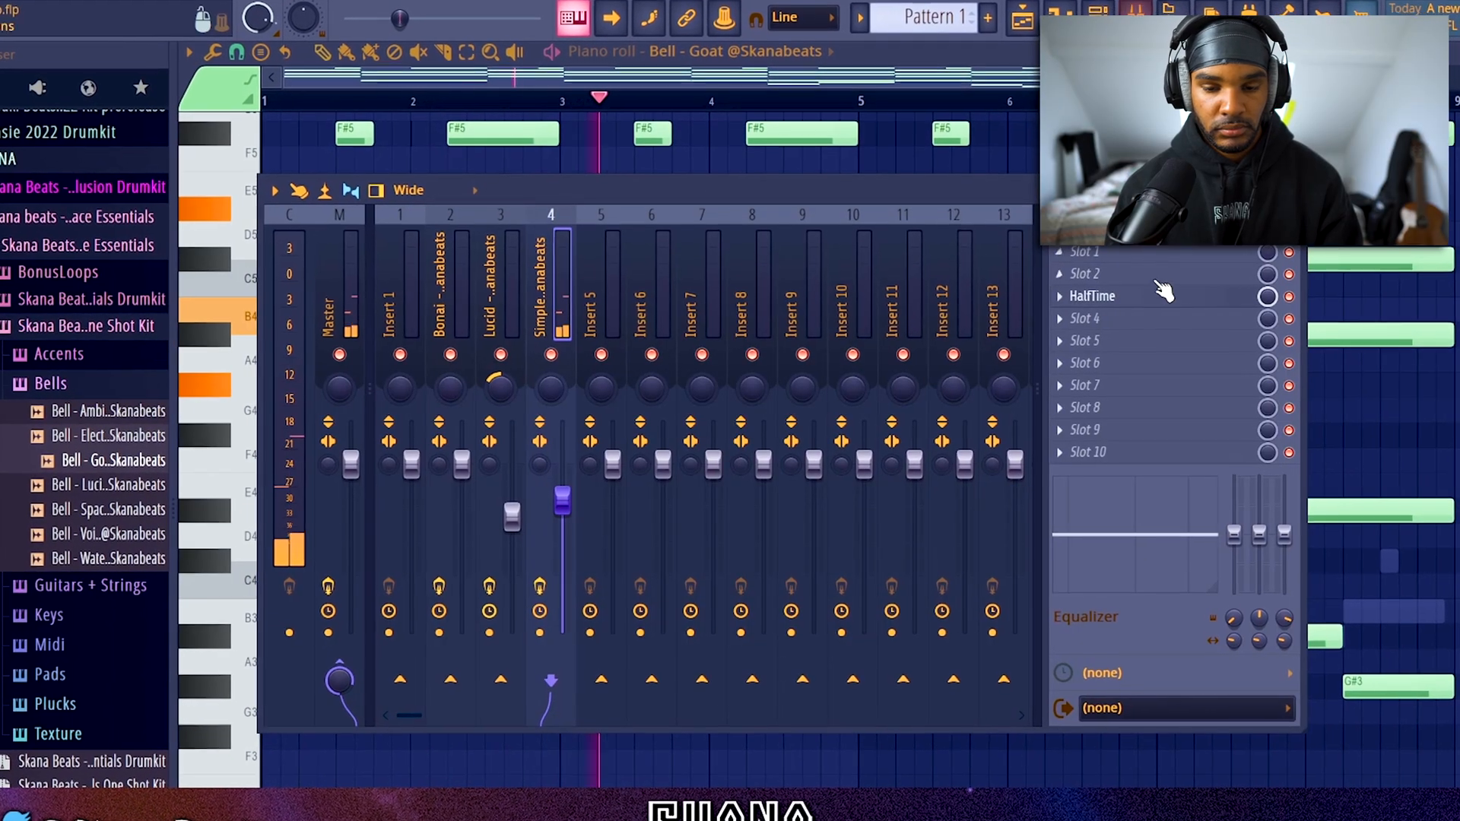
click(1163, 293)
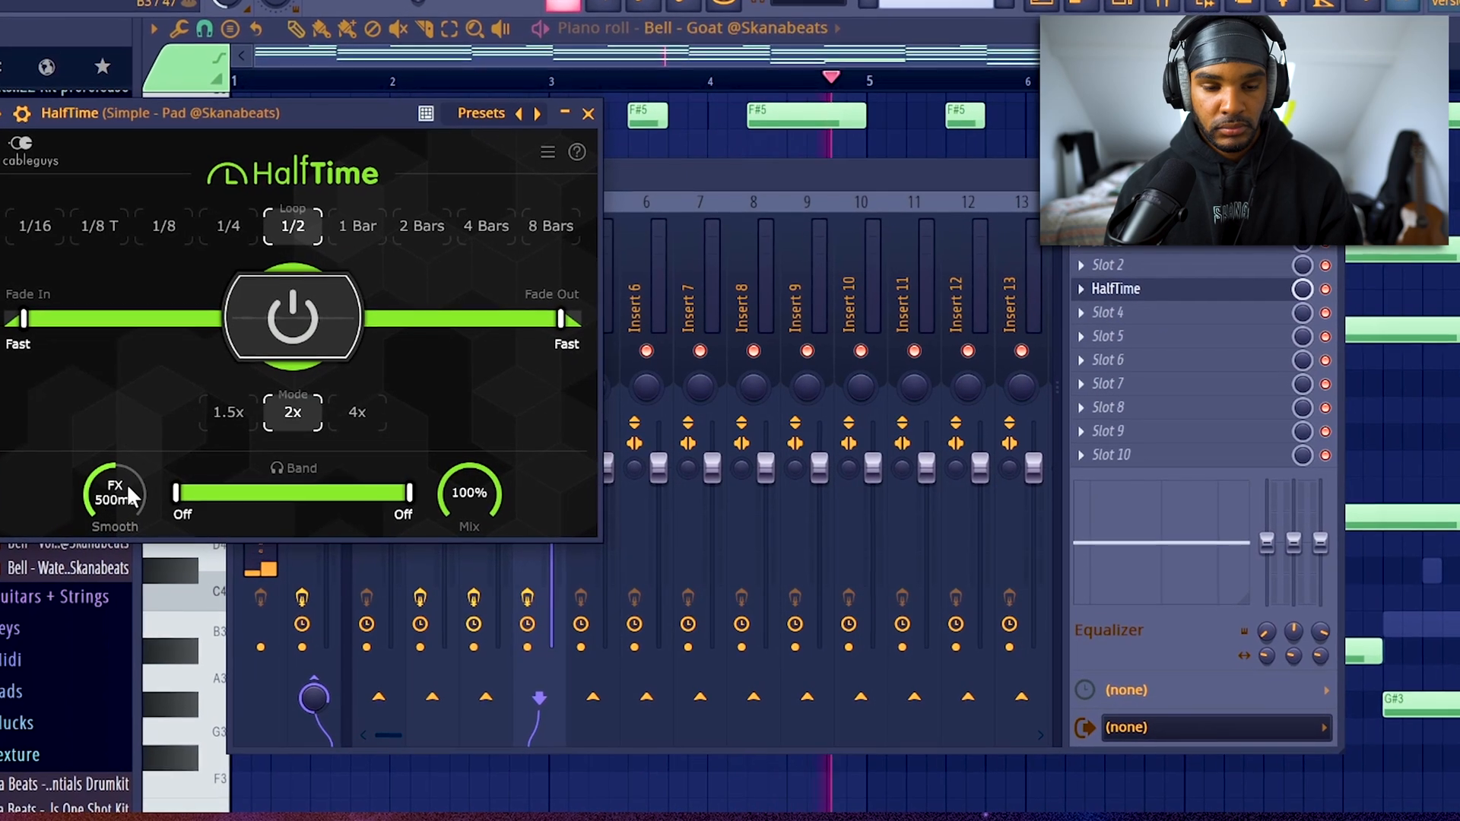
click(588, 114)
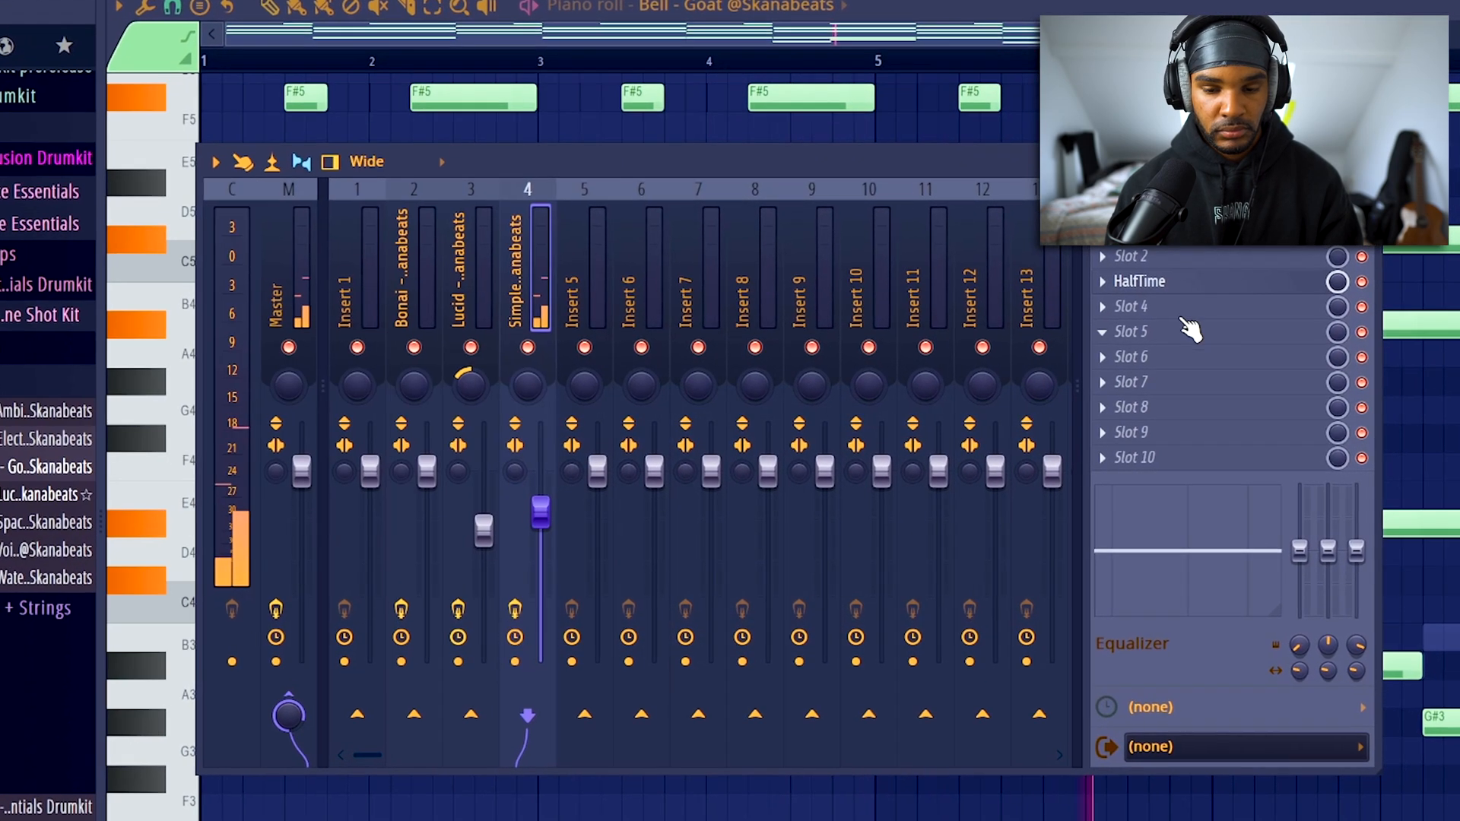
click(1190, 329)
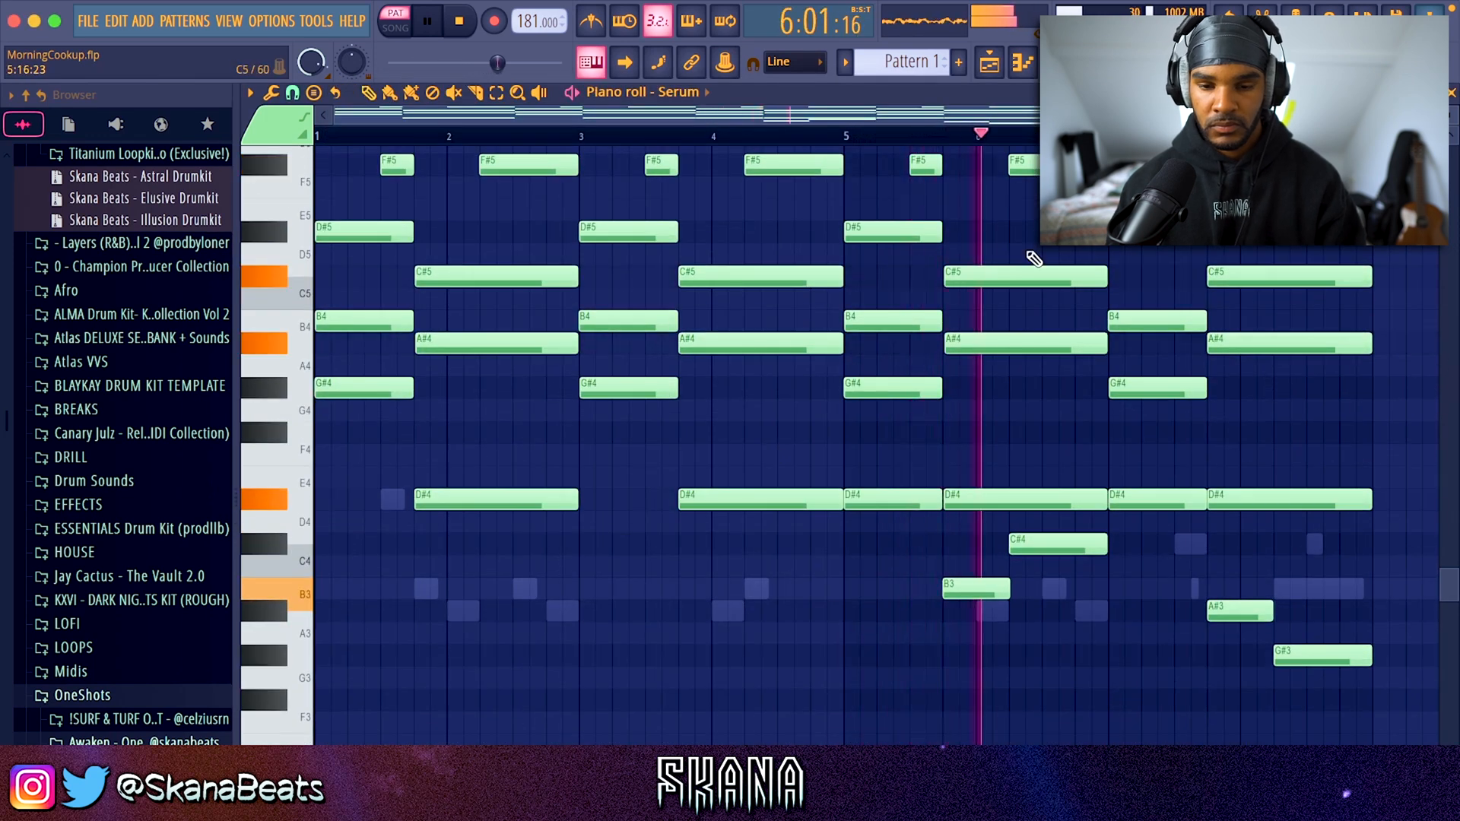
Route the Serum channel to mixer track 5 and lower that track's volume
key(F6)
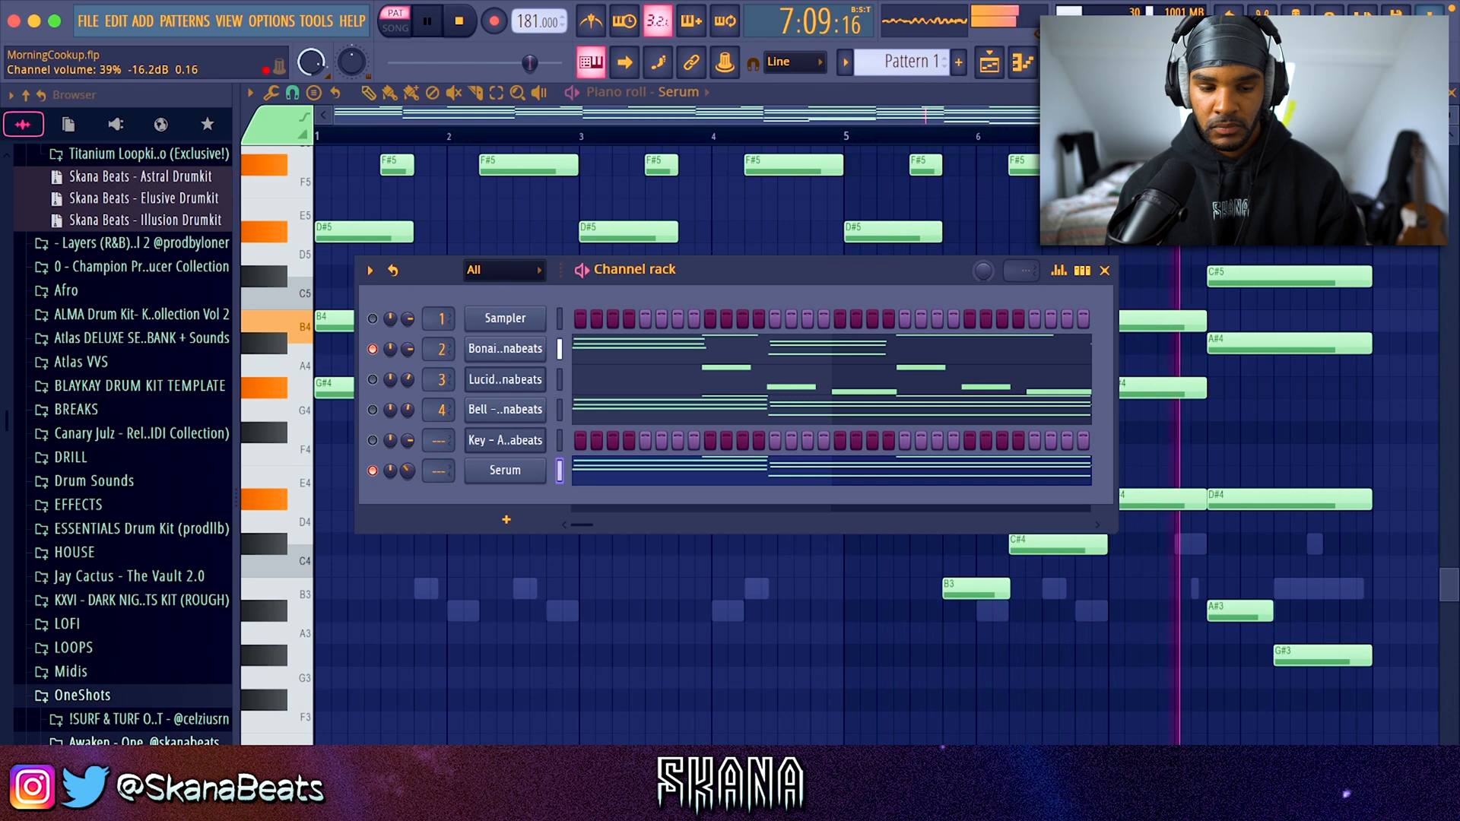
key(F9)
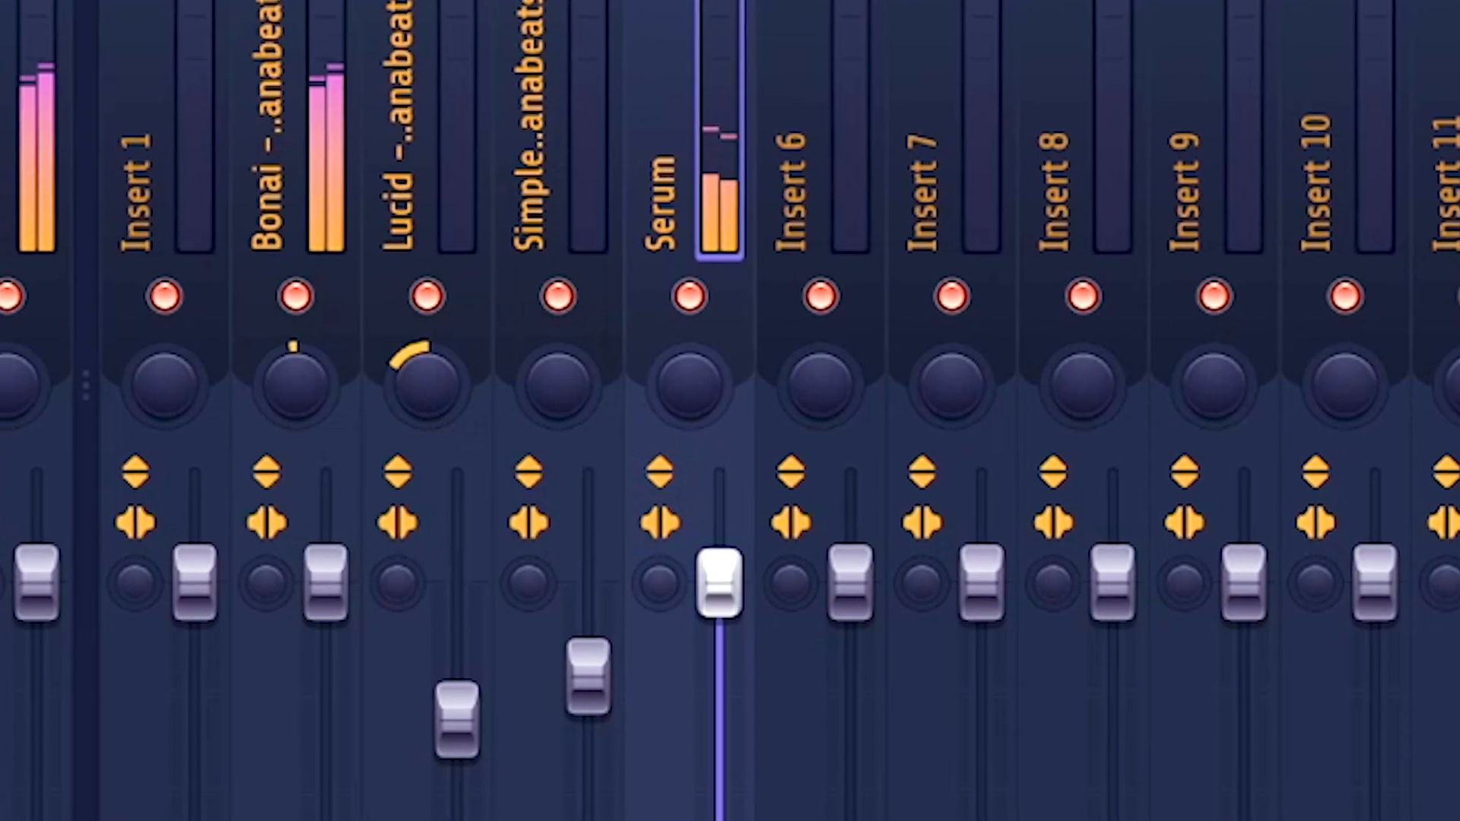
drag(741, 593, 731, 637)
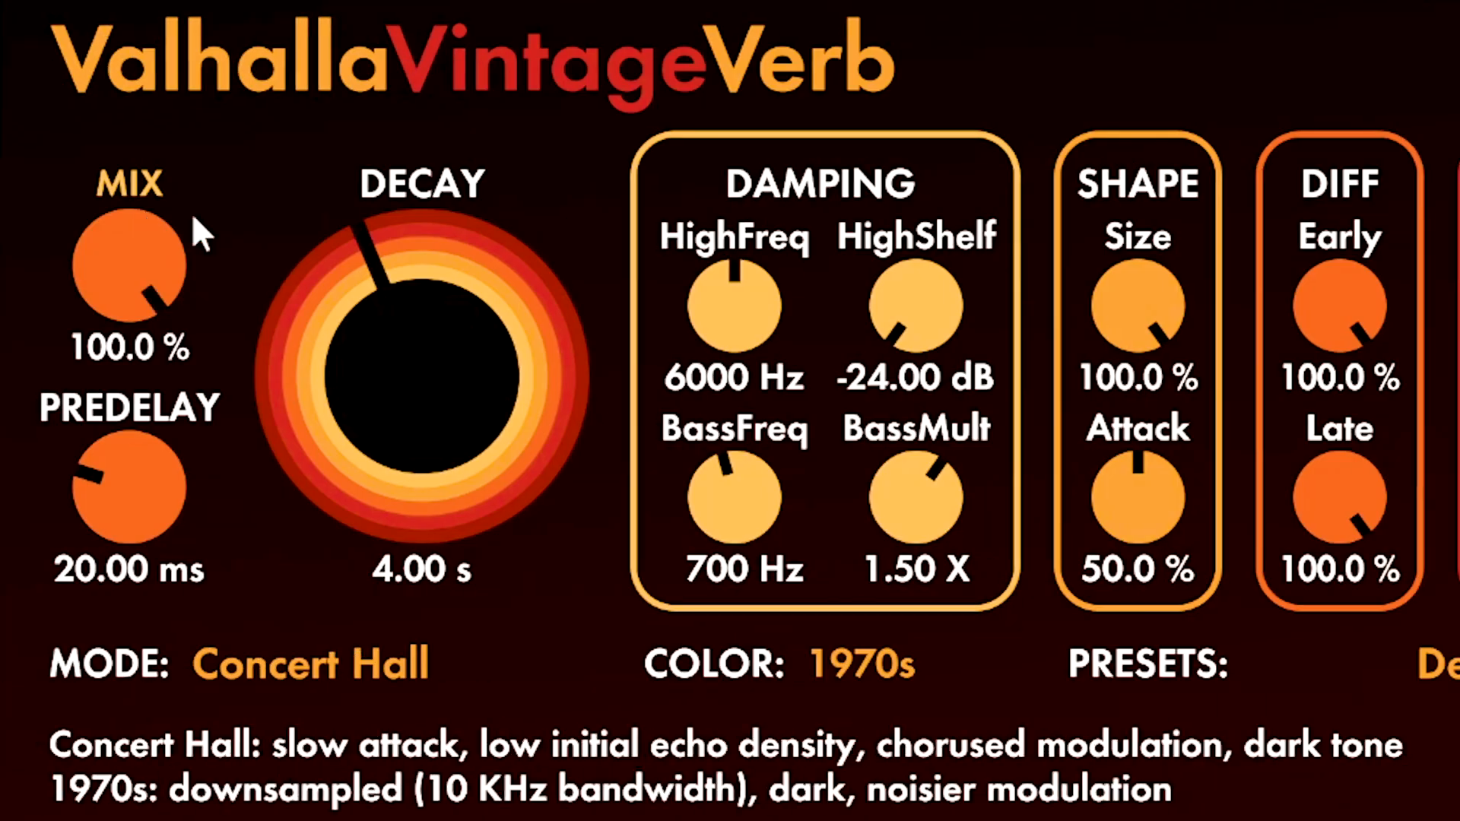
Reduce the mix and decay in ValhallaVintageVerb and lower the mix in Super VHS
drag(152, 258, 158, 558)
drag(365, 404, 357, 482)
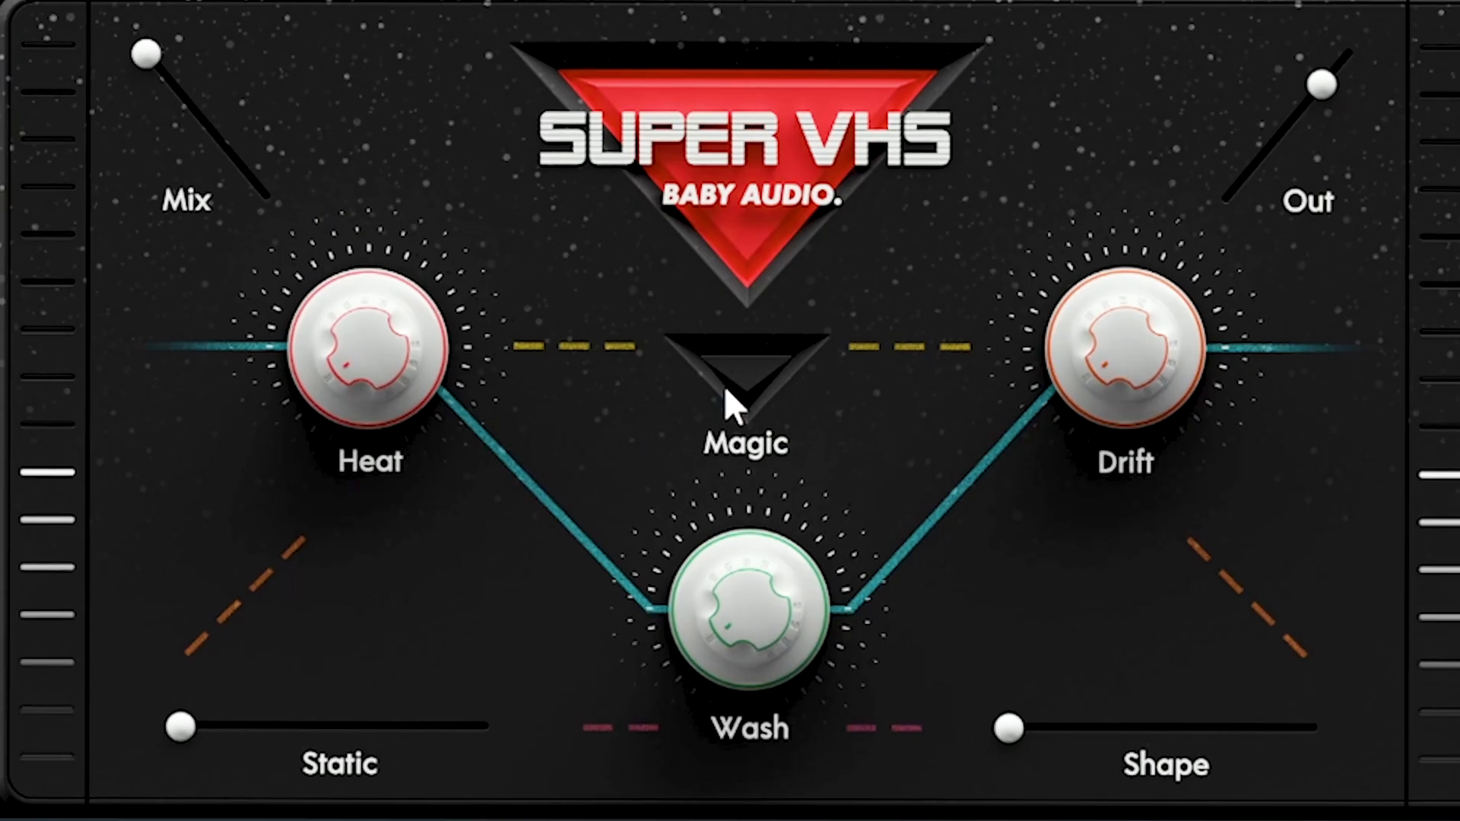
drag(109, 46, 140, 110)
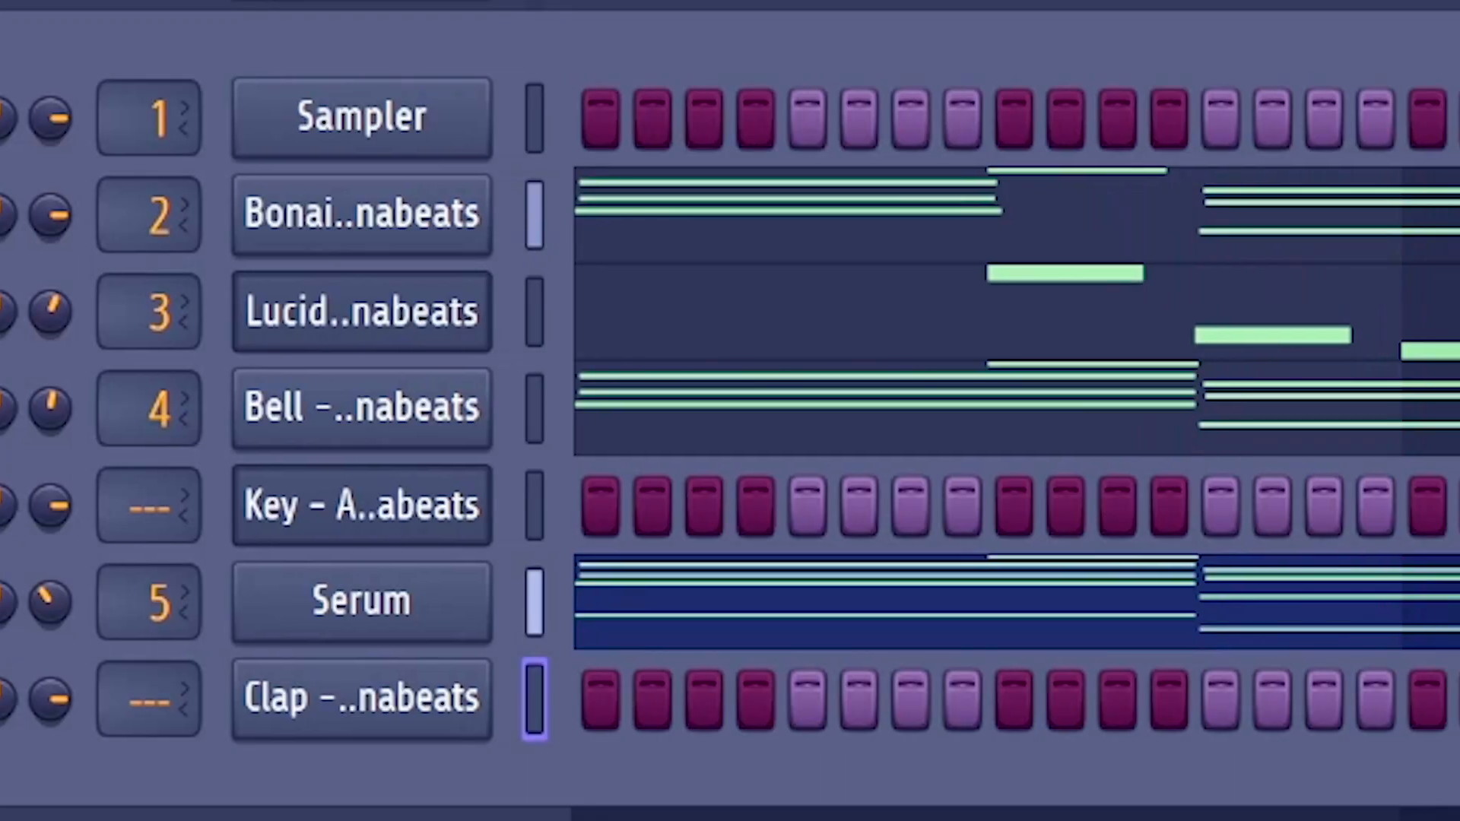
Place clap hits on steps 9, 15, 19 and 25 of the Clap channel
click(1014, 698)
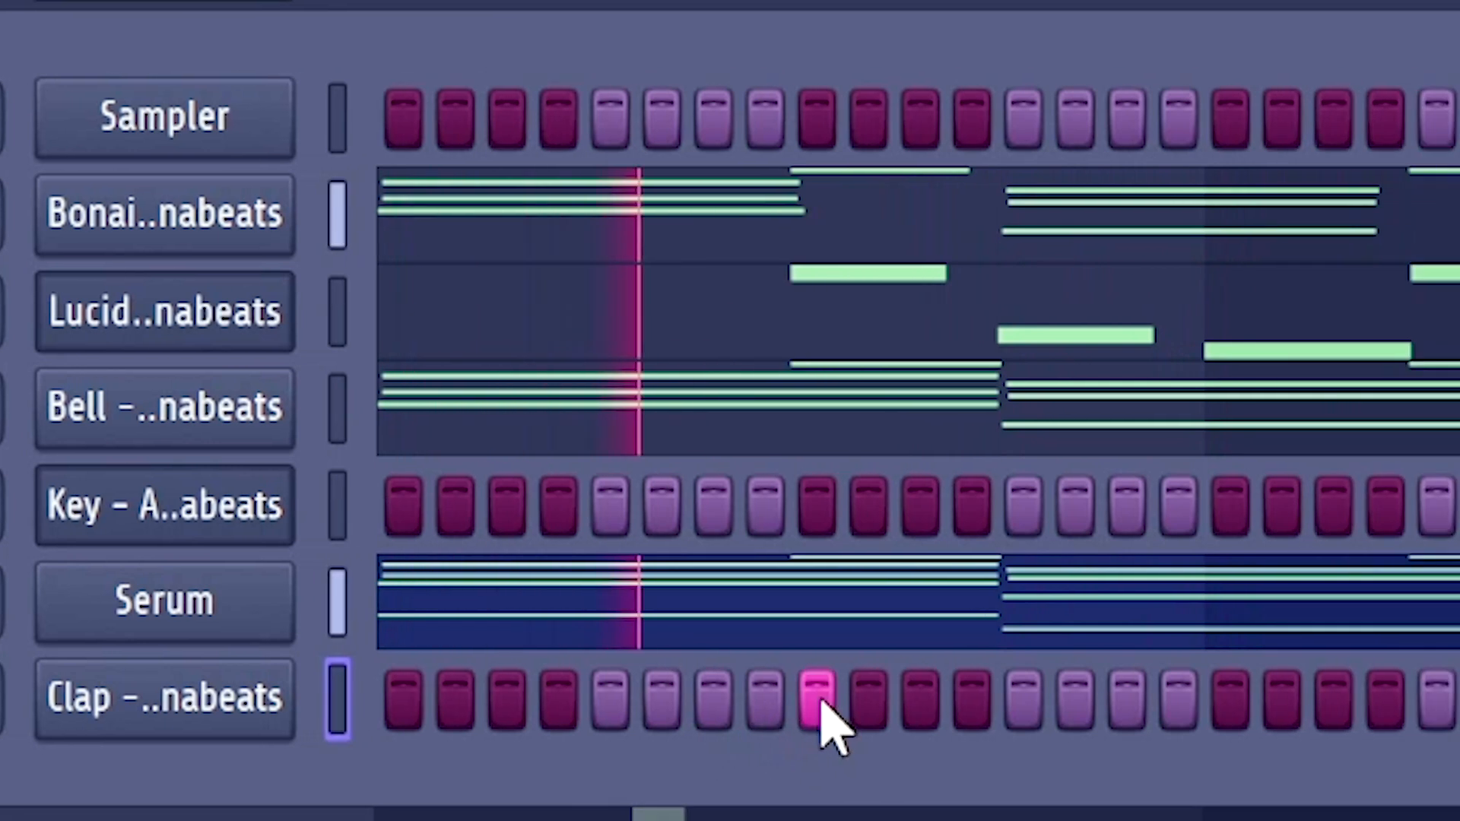
click(1057, 698)
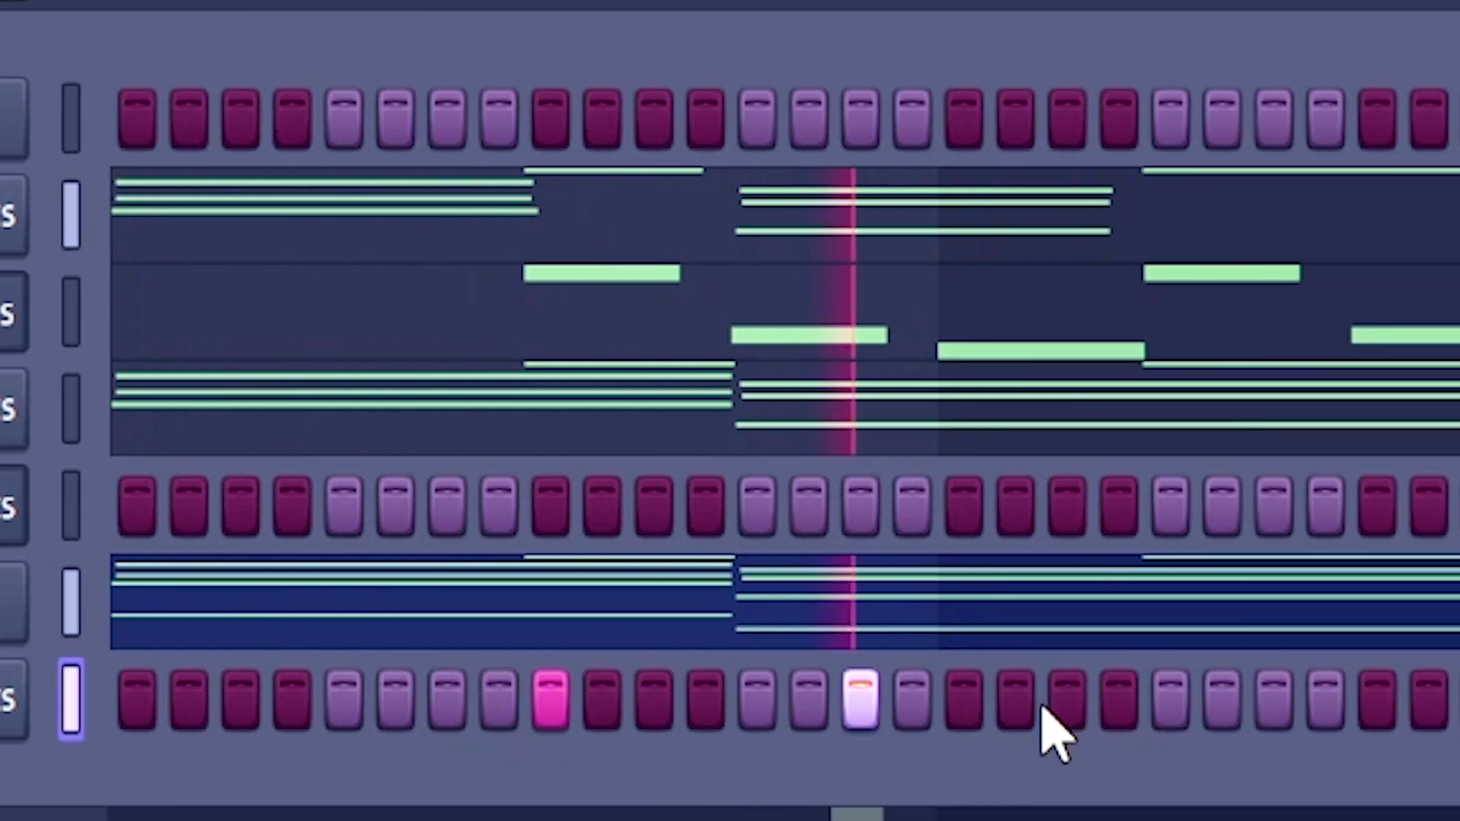
click(1264, 698)
click(1306, 698)
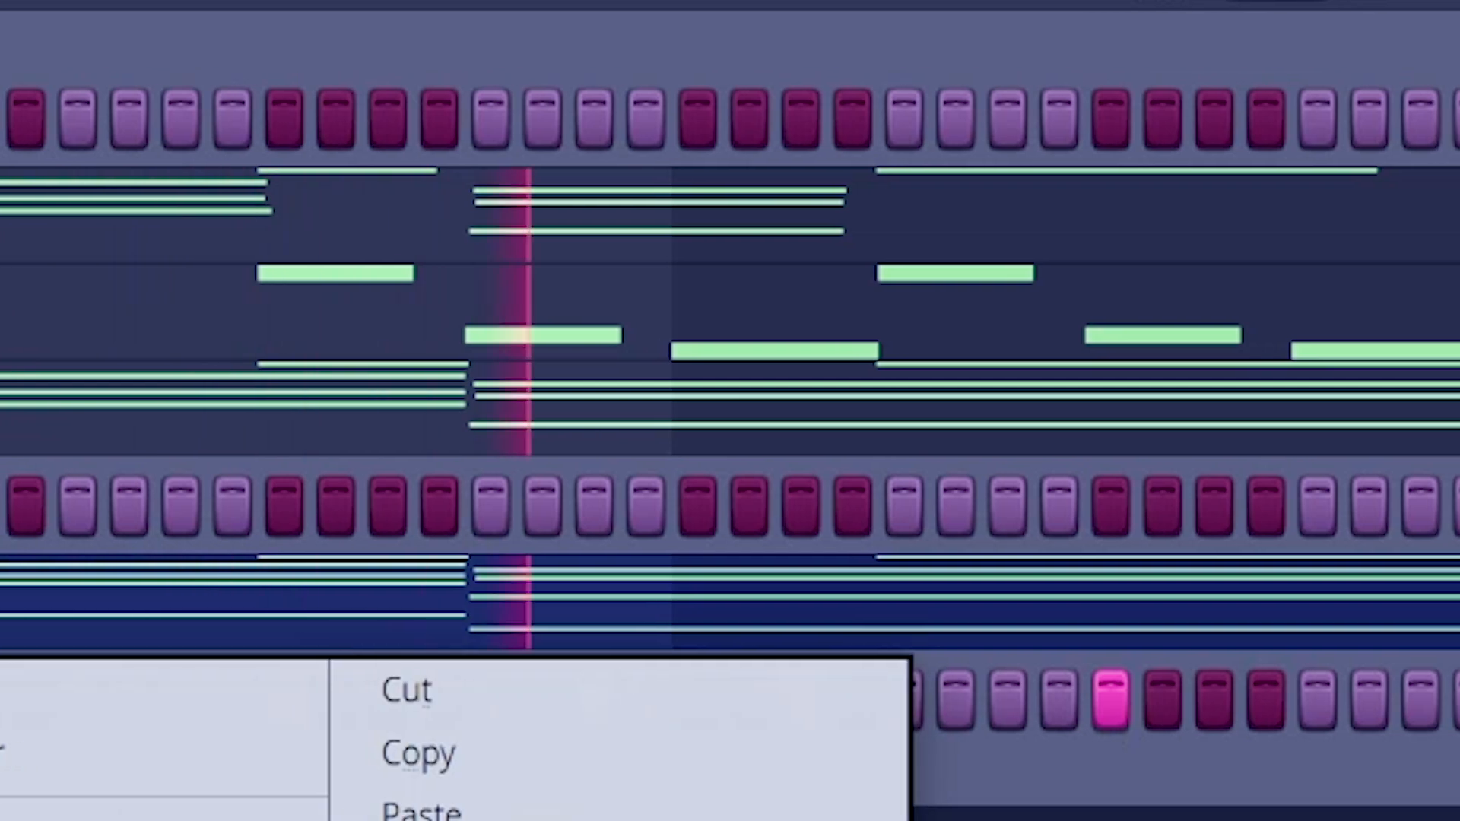
Repeat the two-bar clap pattern three more times in the piano roll and clear the selection
drag(766, 64, 148, 64)
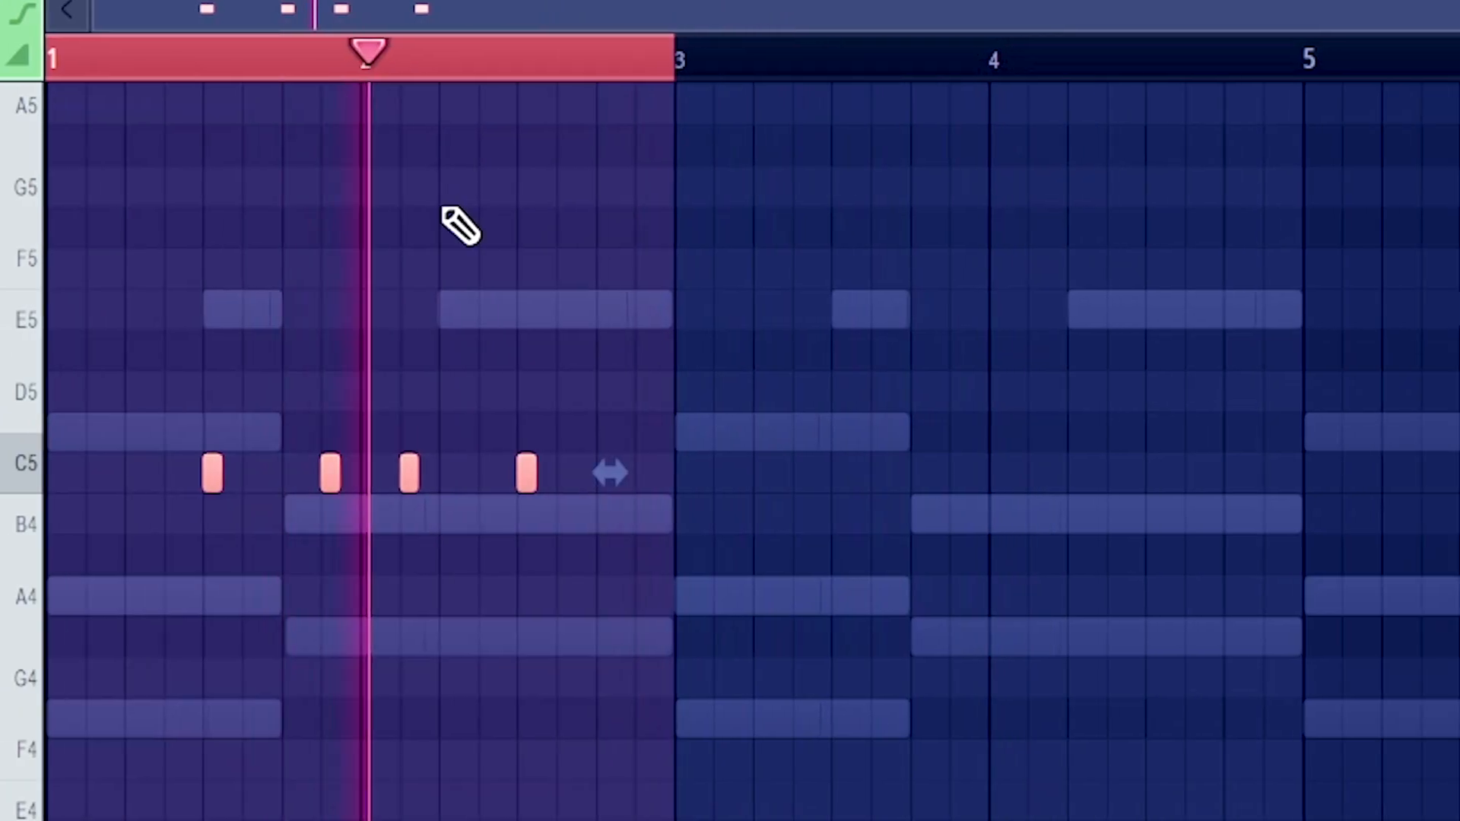
key(ctrl+b)
key(ctrl+b)
key(ctrl+b)
key(ctrl+d)
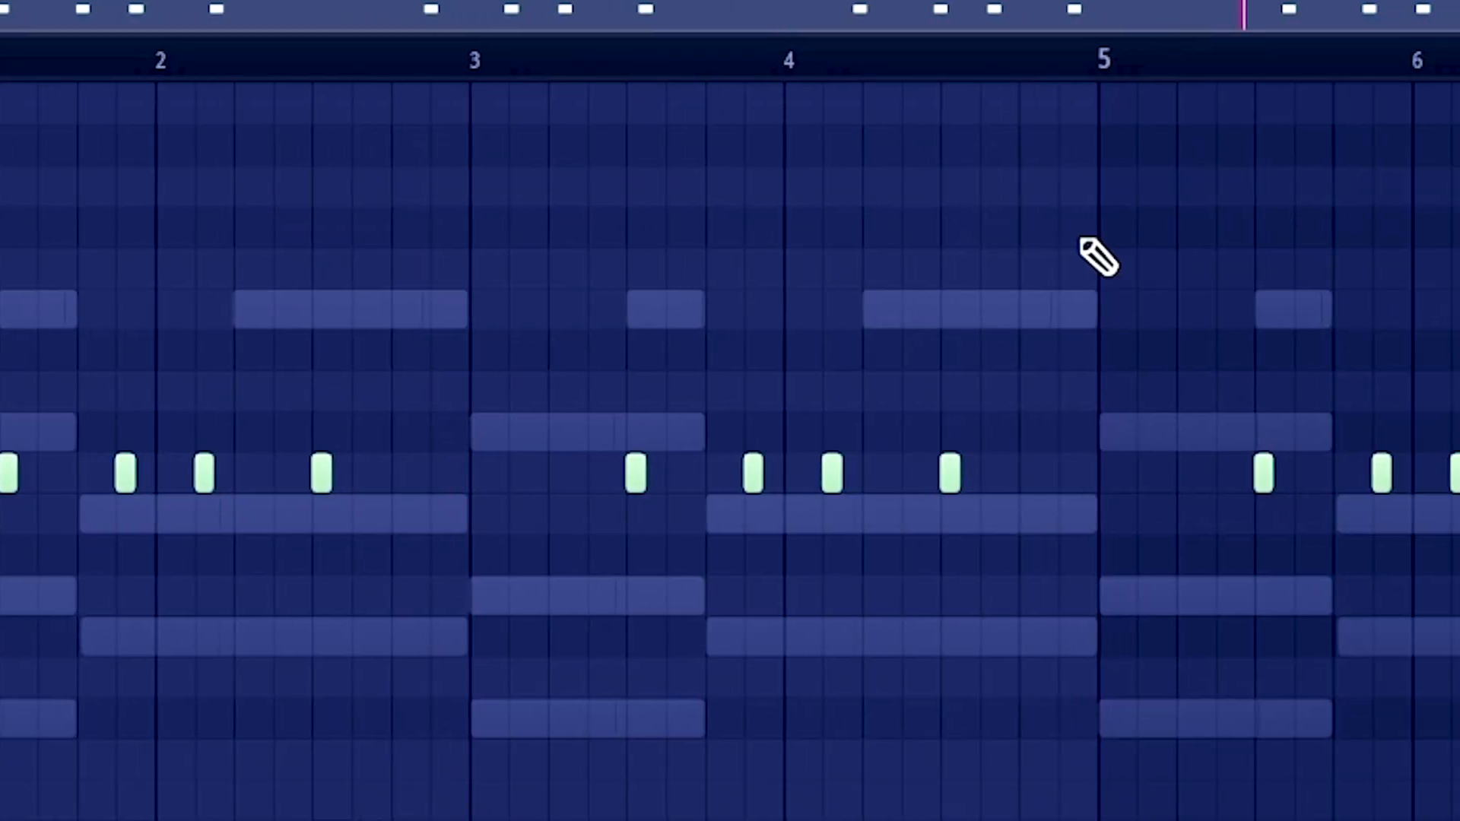
Delete the second clap hit from the repetitions that start at bars 3 and 7
right_click(645, 467)
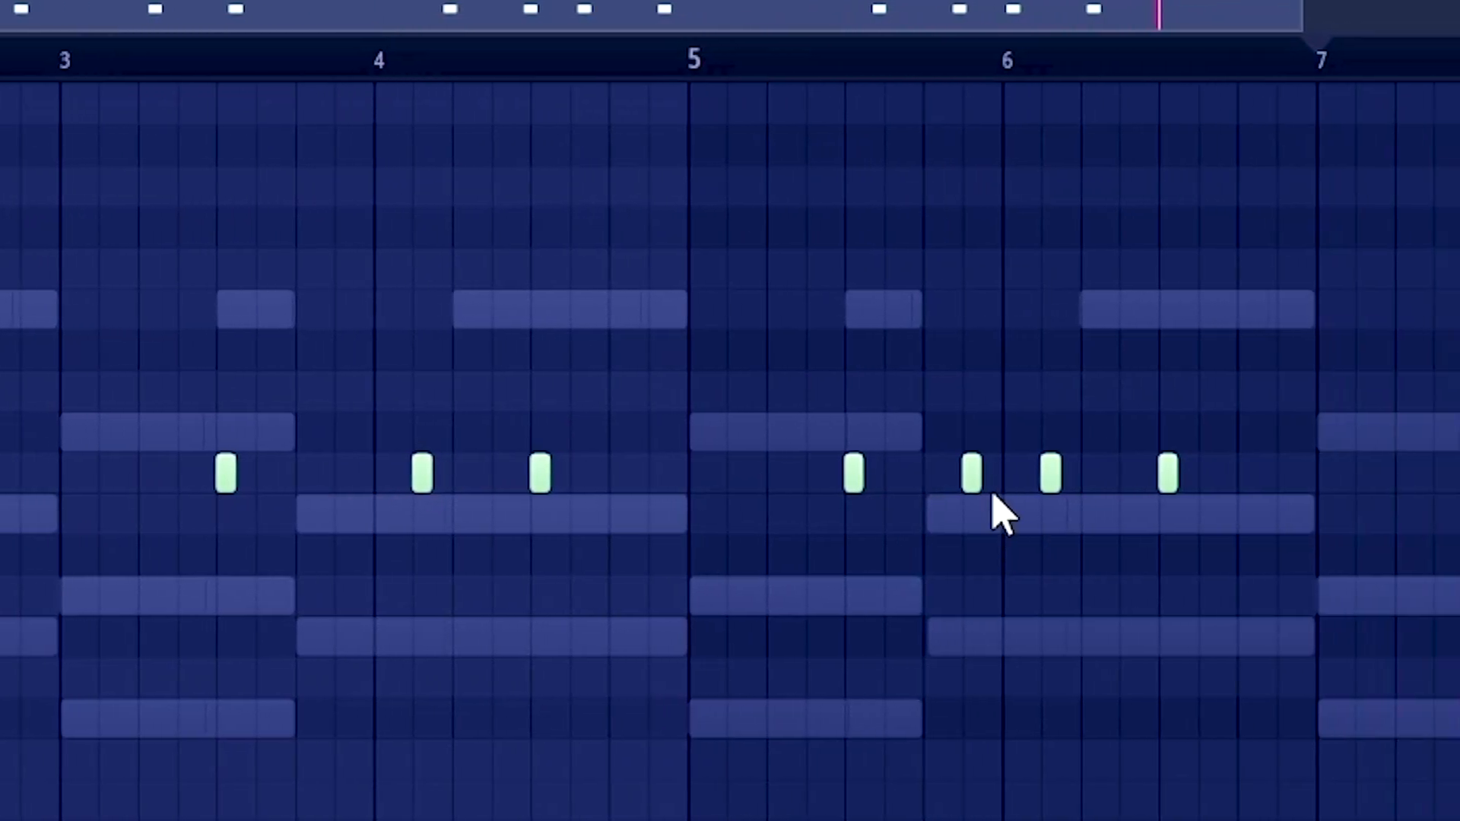
drag(1430, 498, 1422, 468)
key(Delete)
Add the Hihat - Ozone sample as a new channel and fill every 2 steps with hits
key(F6)
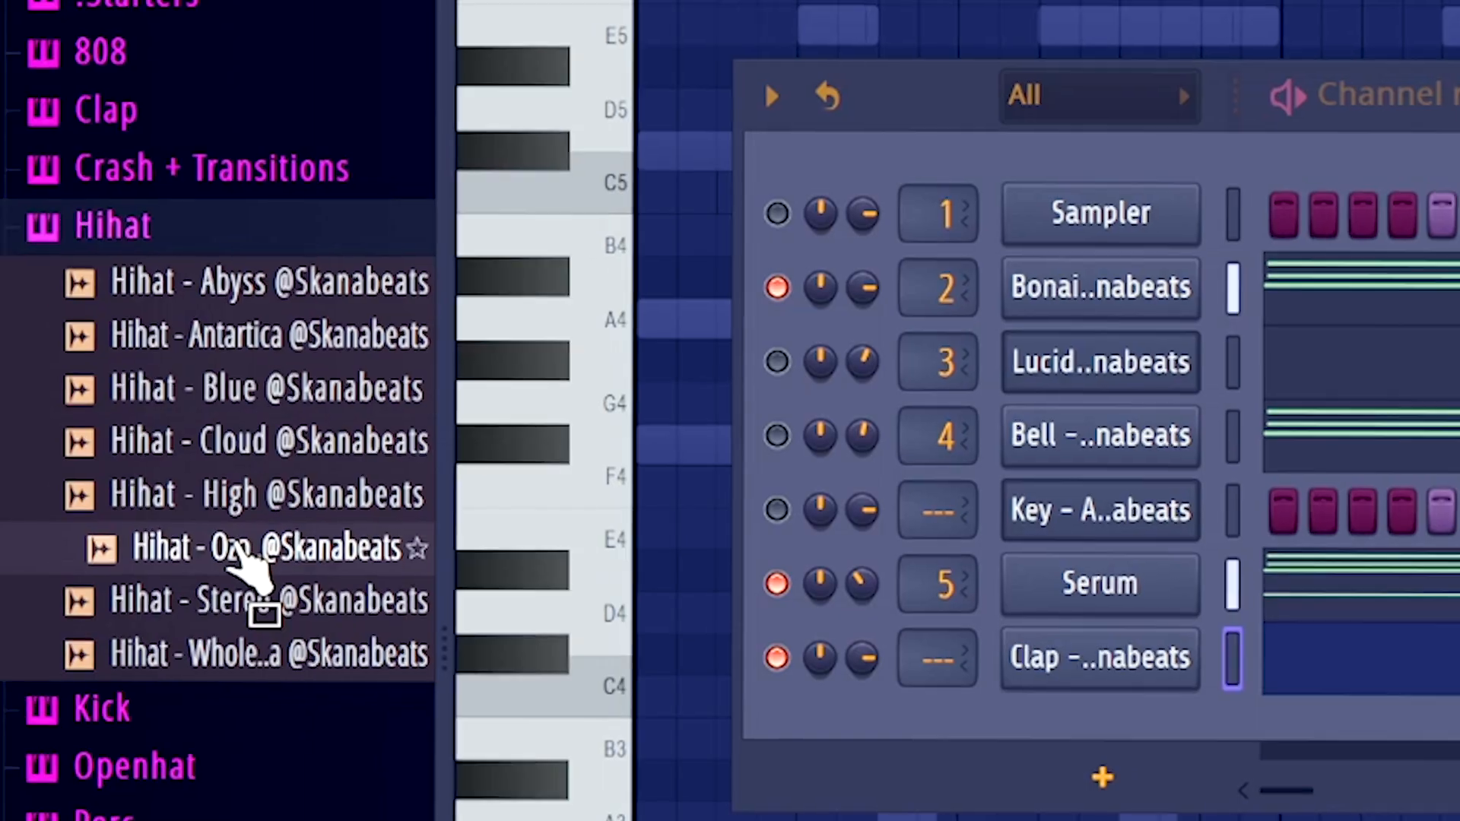
drag(242, 559, 1049, 710)
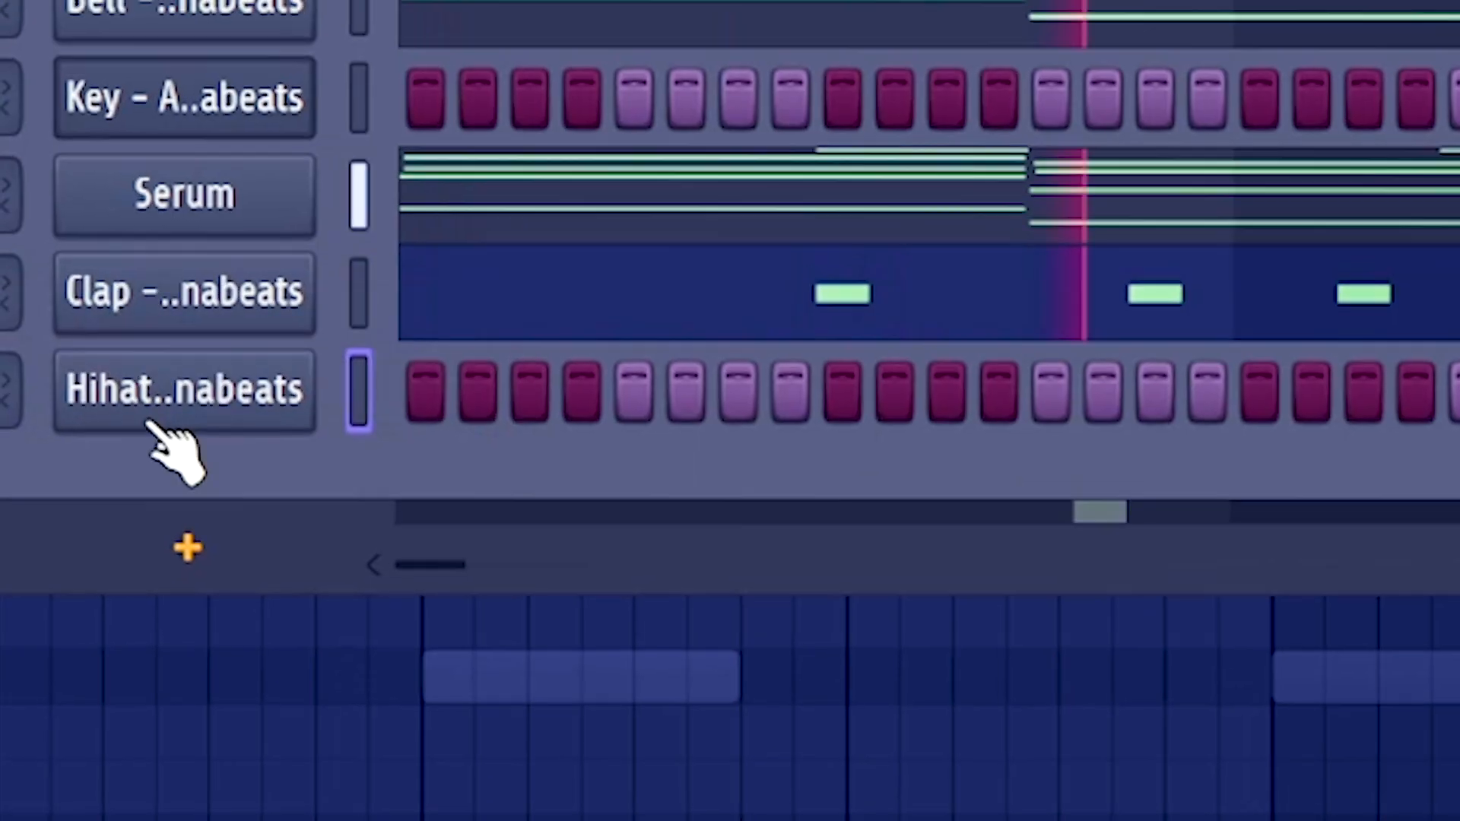
right_click(156, 410)
click(1049, 603)
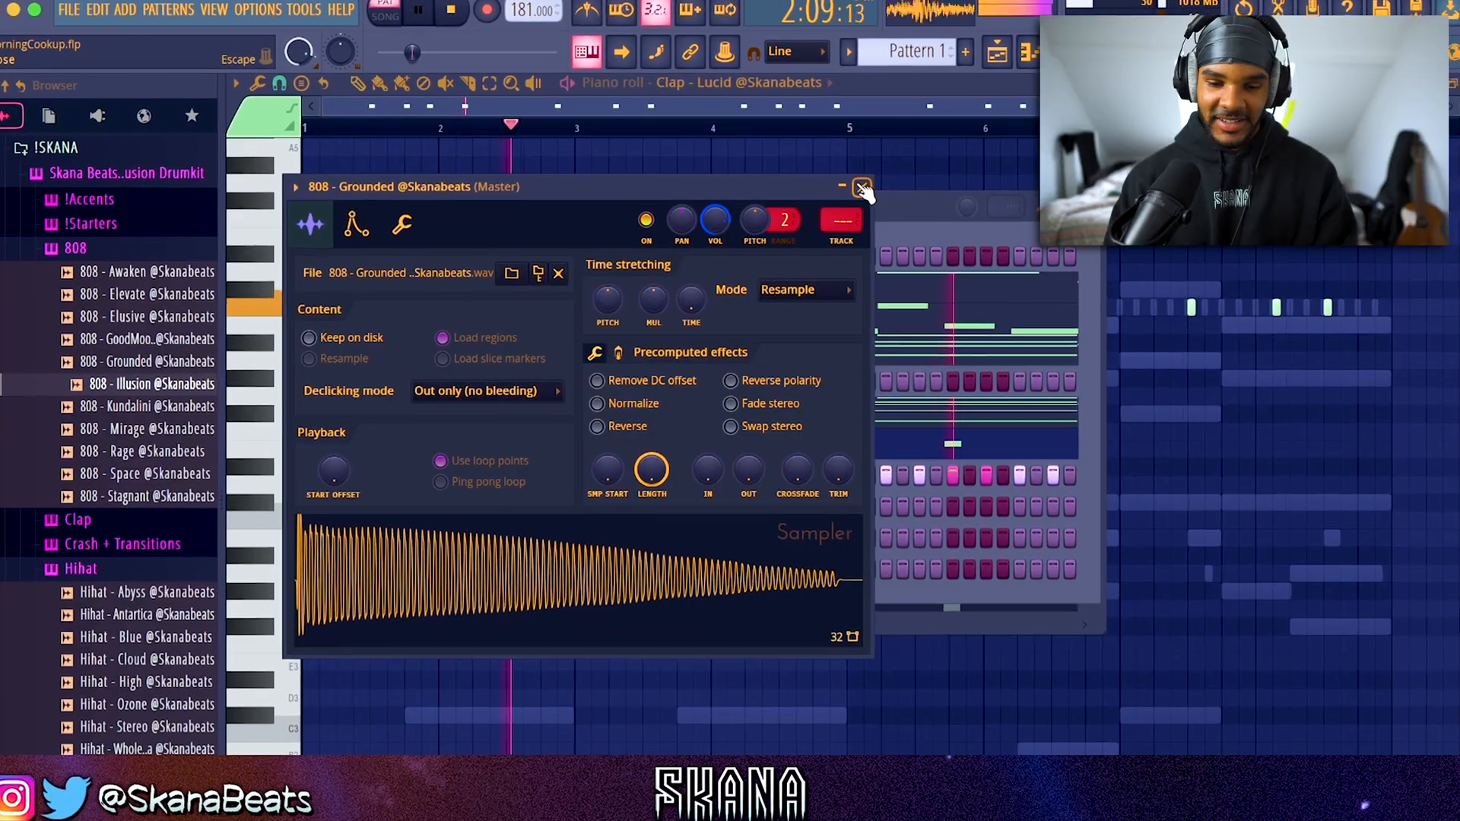
click(437, 506)
right_click(437, 508)
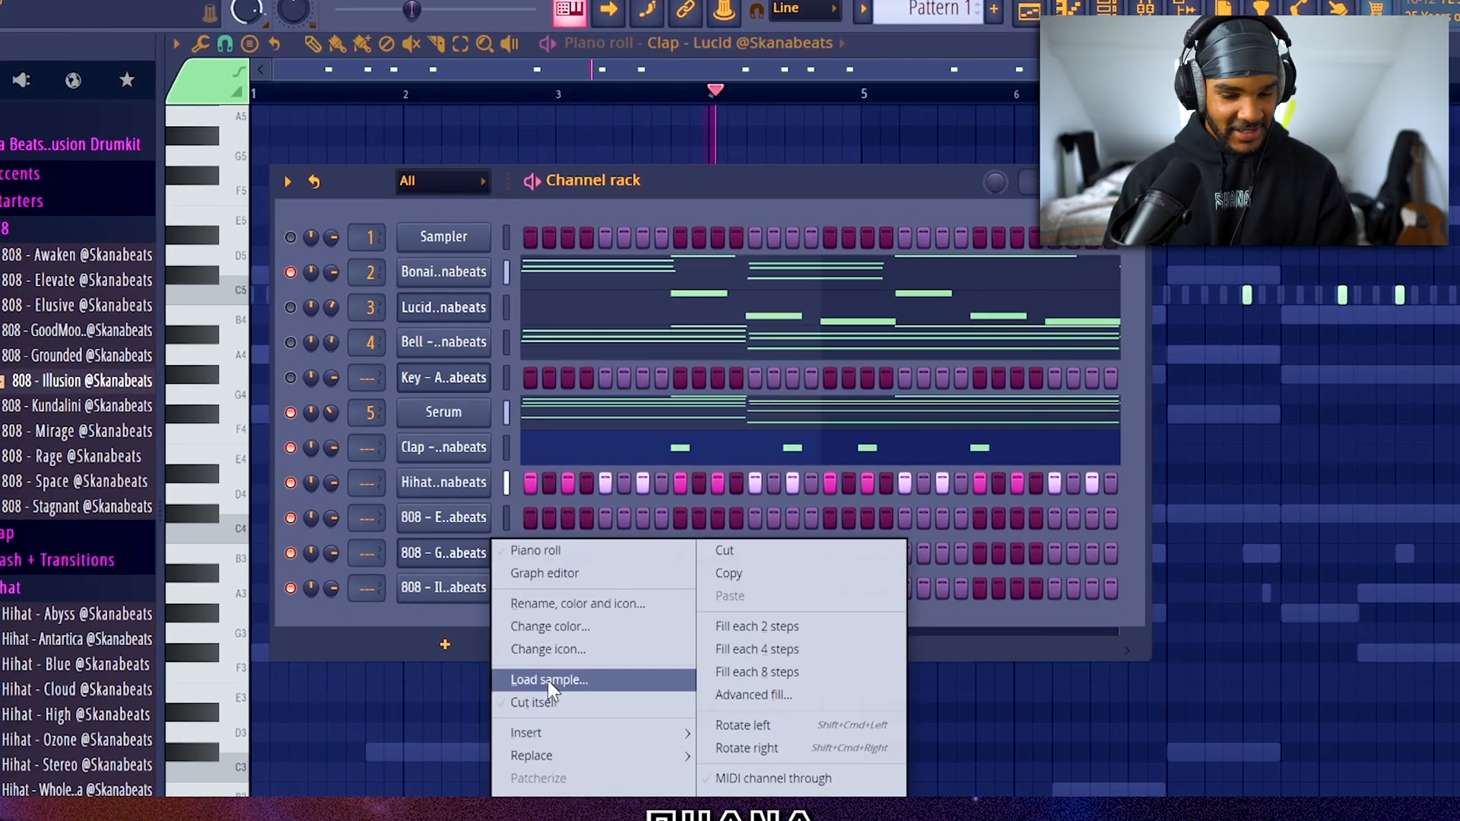
click(549, 678)
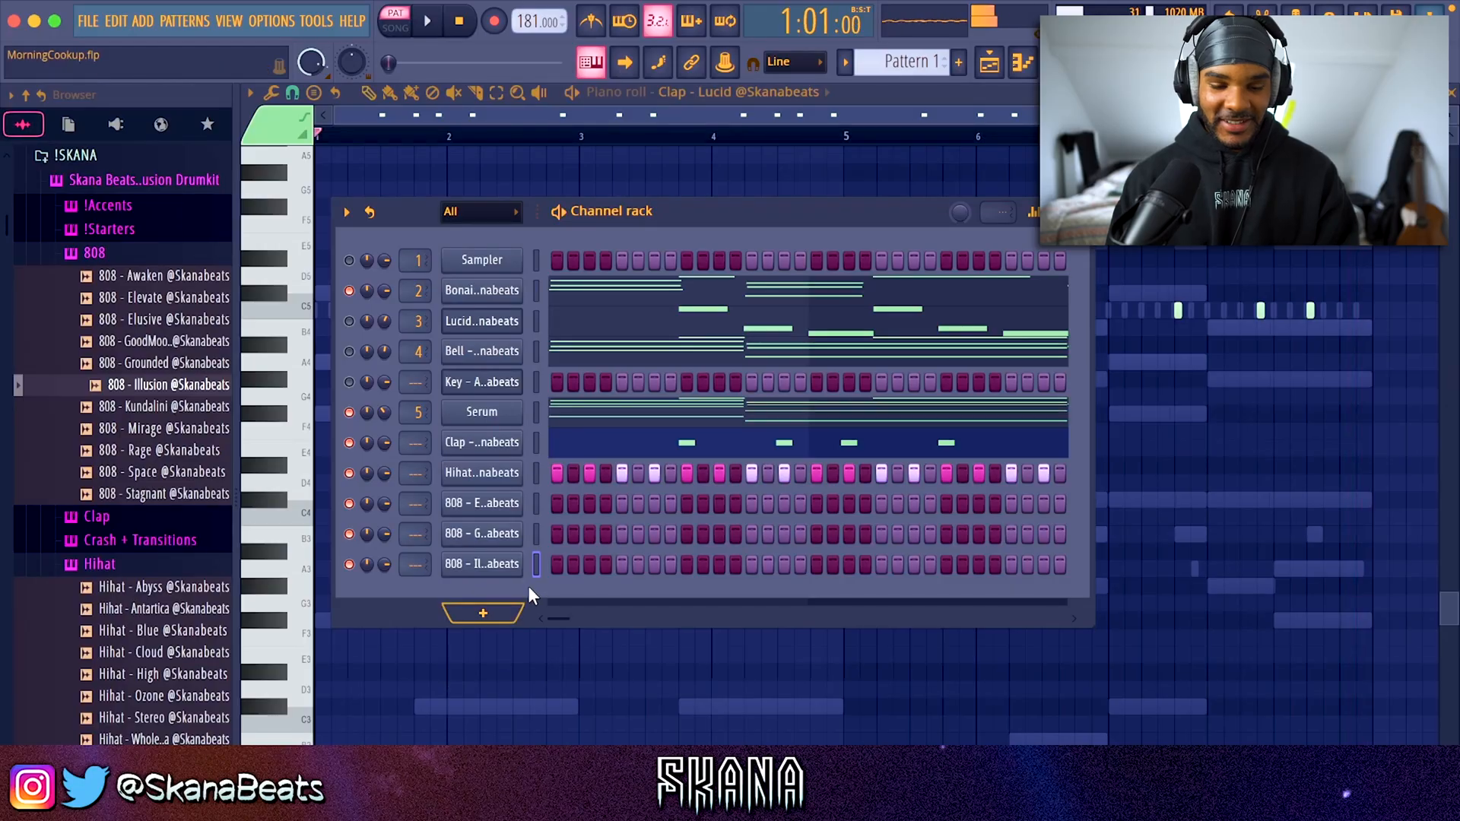
Write a bassline of F#5, C#5 and E5 notes in the piano roll of the 808 - Illusion channel
right_click(522, 564)
click(572, 566)
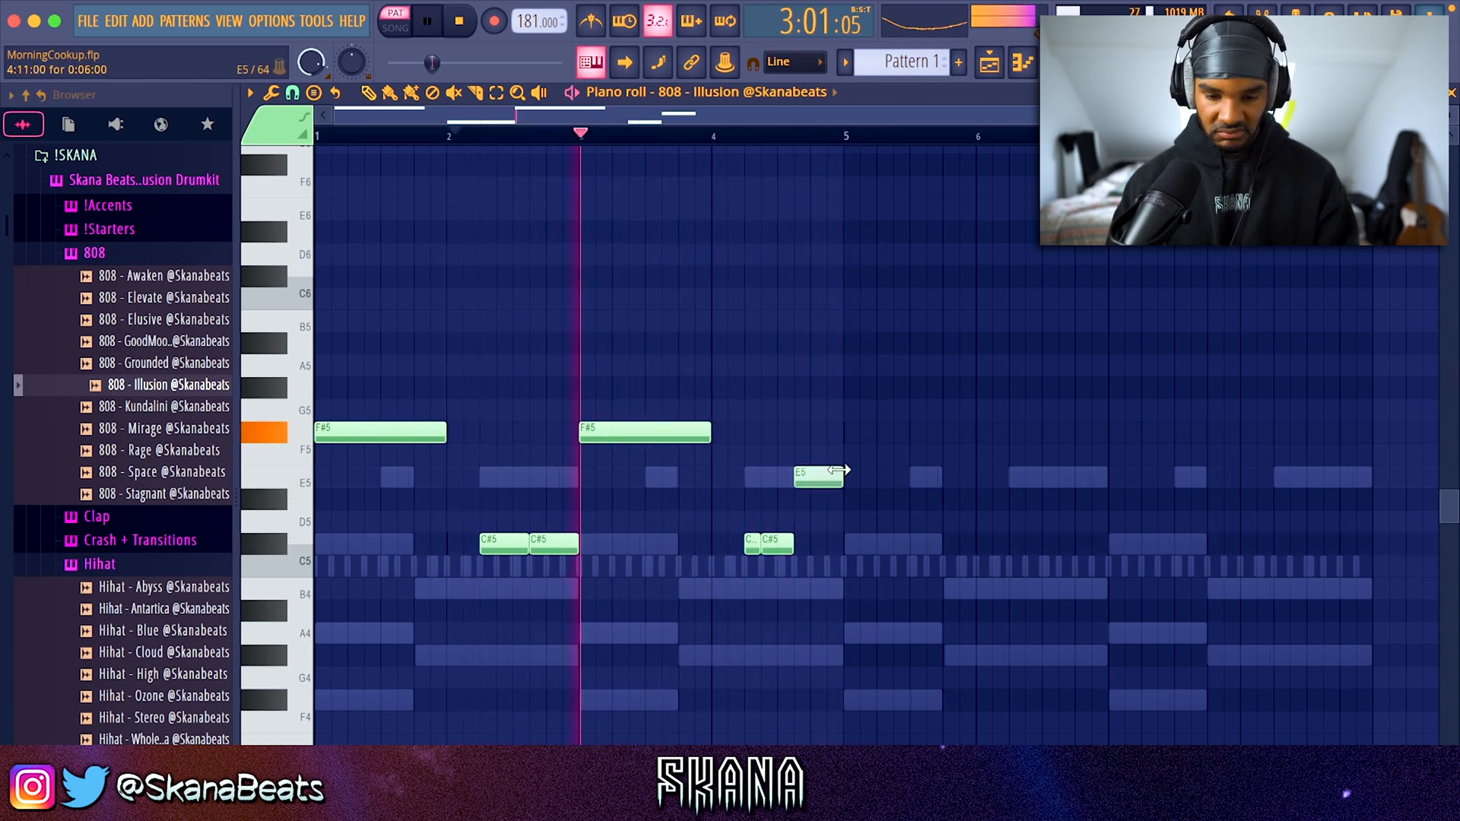
Transpose the melody and 808 channels by -1 semitone
key(F6)
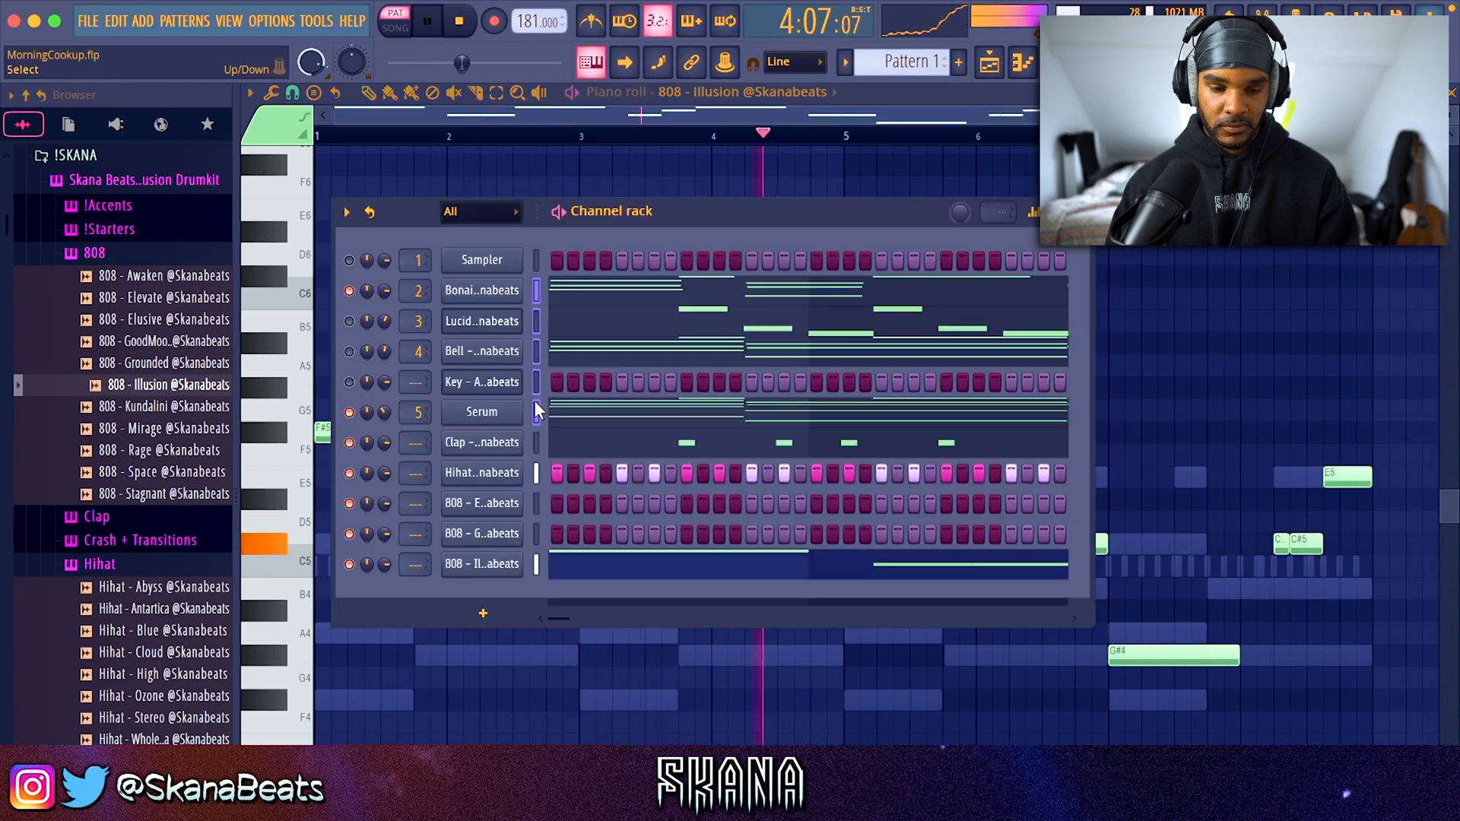
click(351, 214)
click(392, 465)
text(-1)
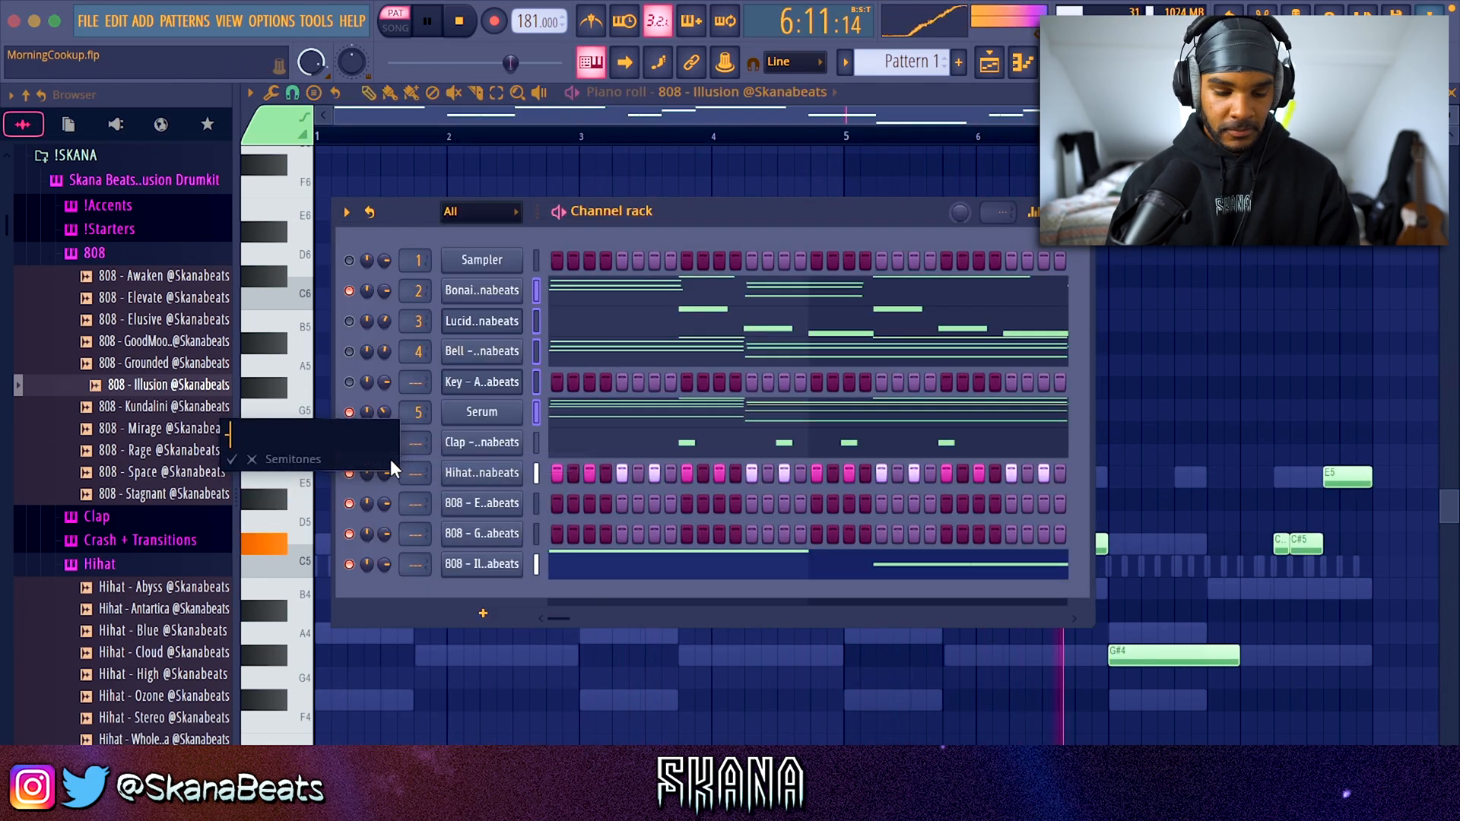
key(Return)
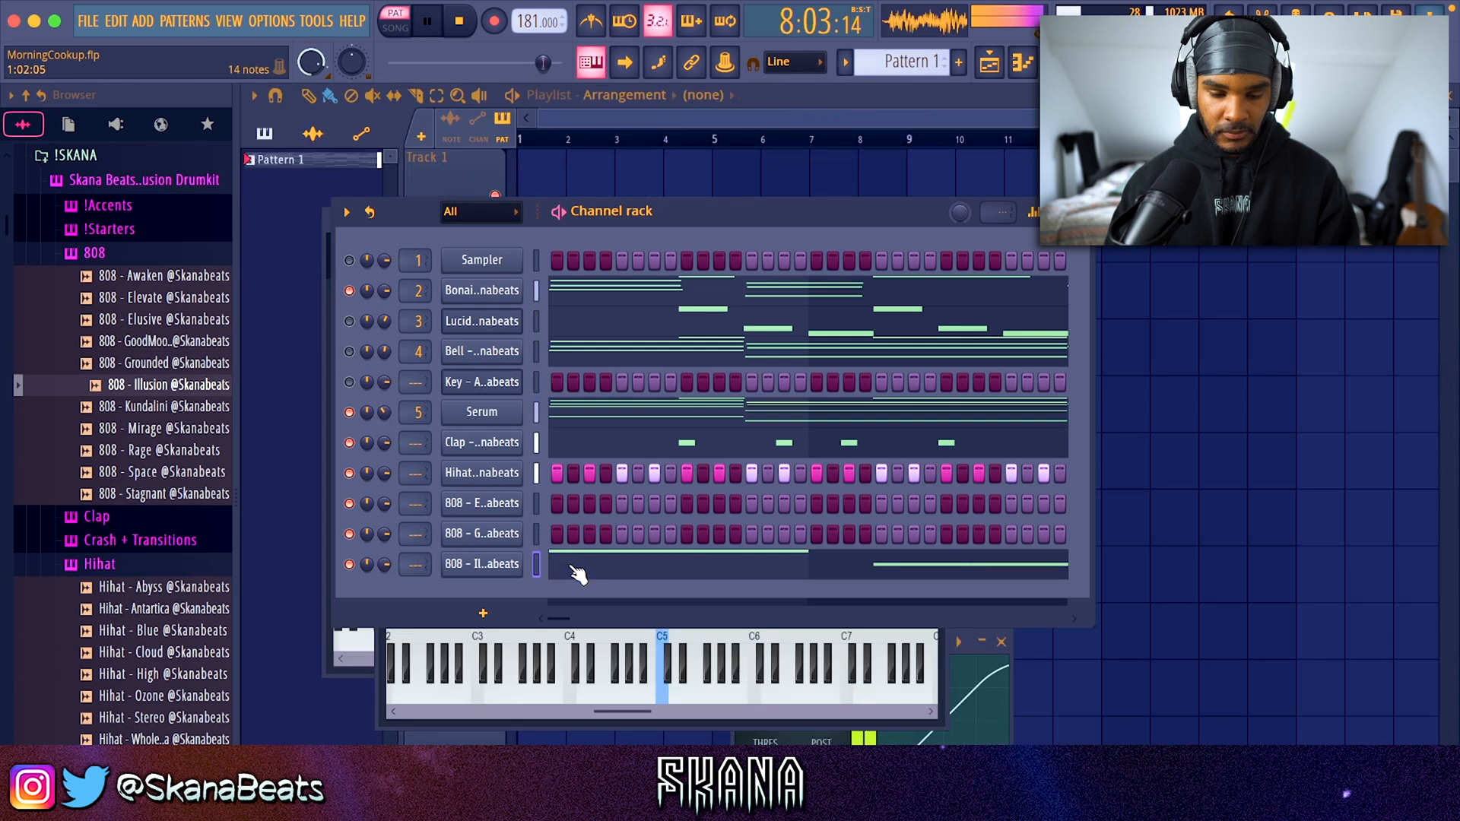
Check the 808 - Illusion bassline in its piano roll and leave that view
click(578, 572)
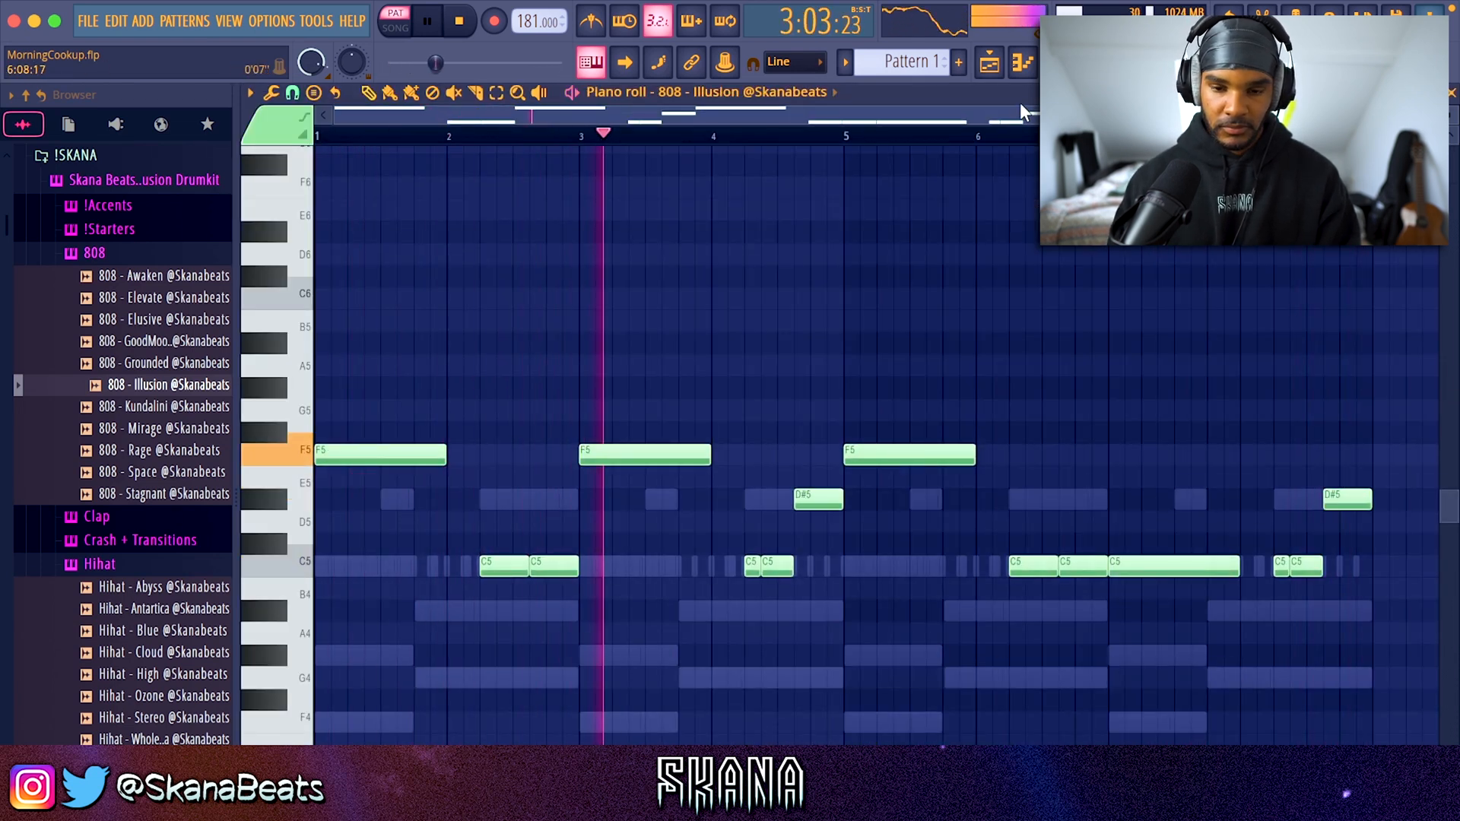
click(1023, 63)
click(989, 62)
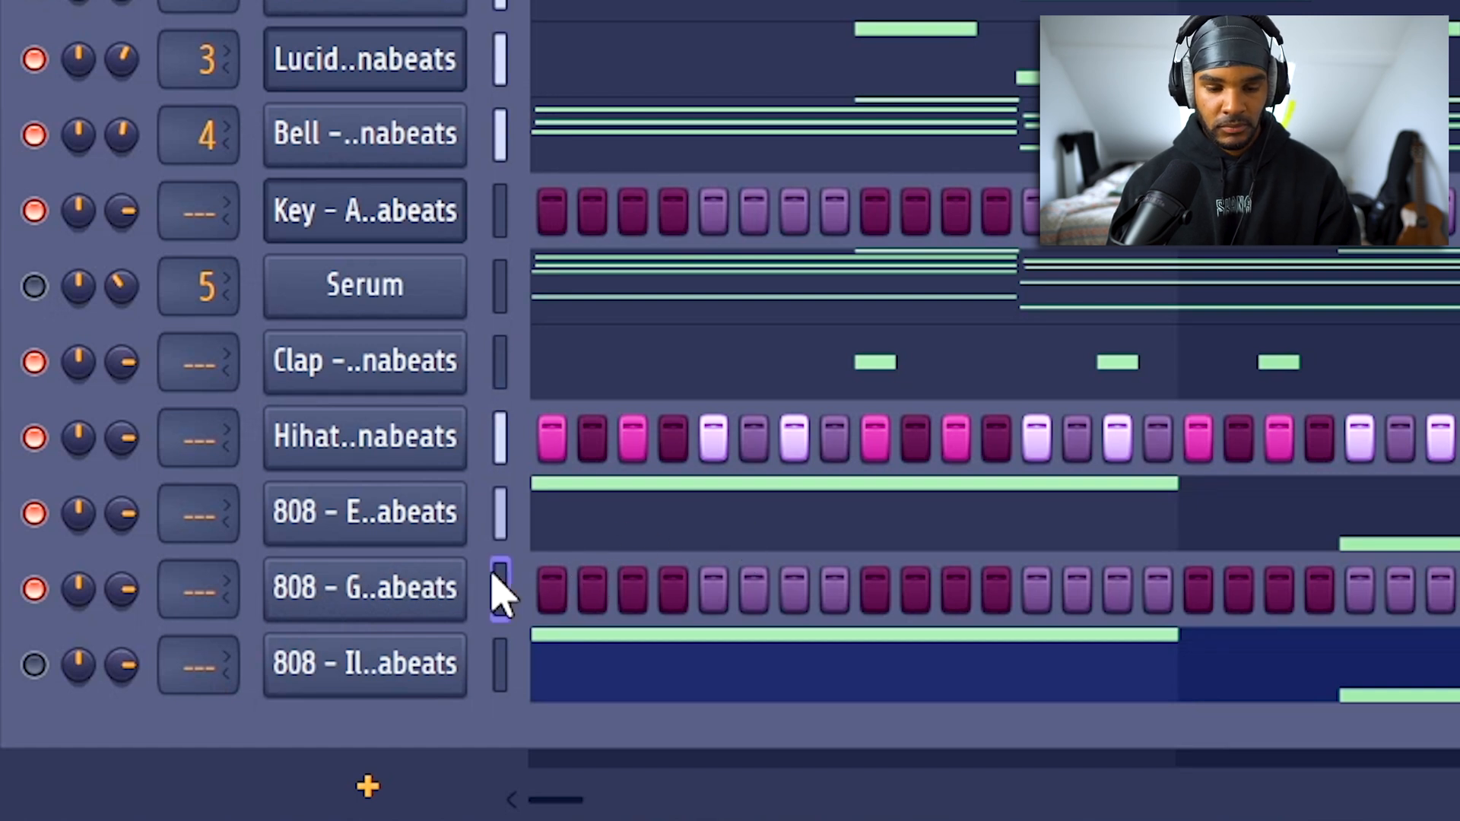
Paste the bassline into the 808 - Grounded channel and reduce the 808 - Elusive pattern to long F5 and C5 notes
key(ctrl+v)
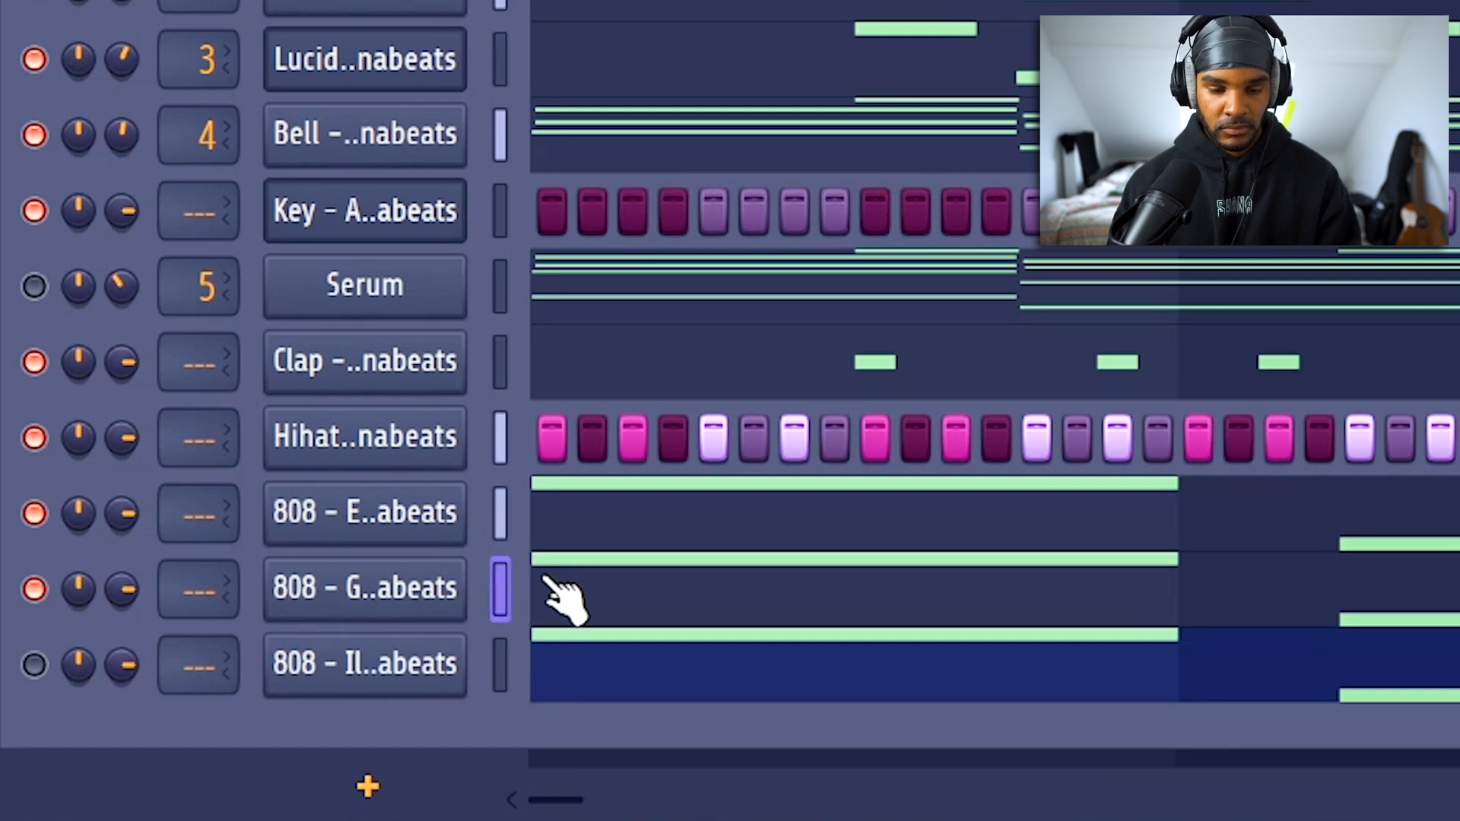
click(584, 570)
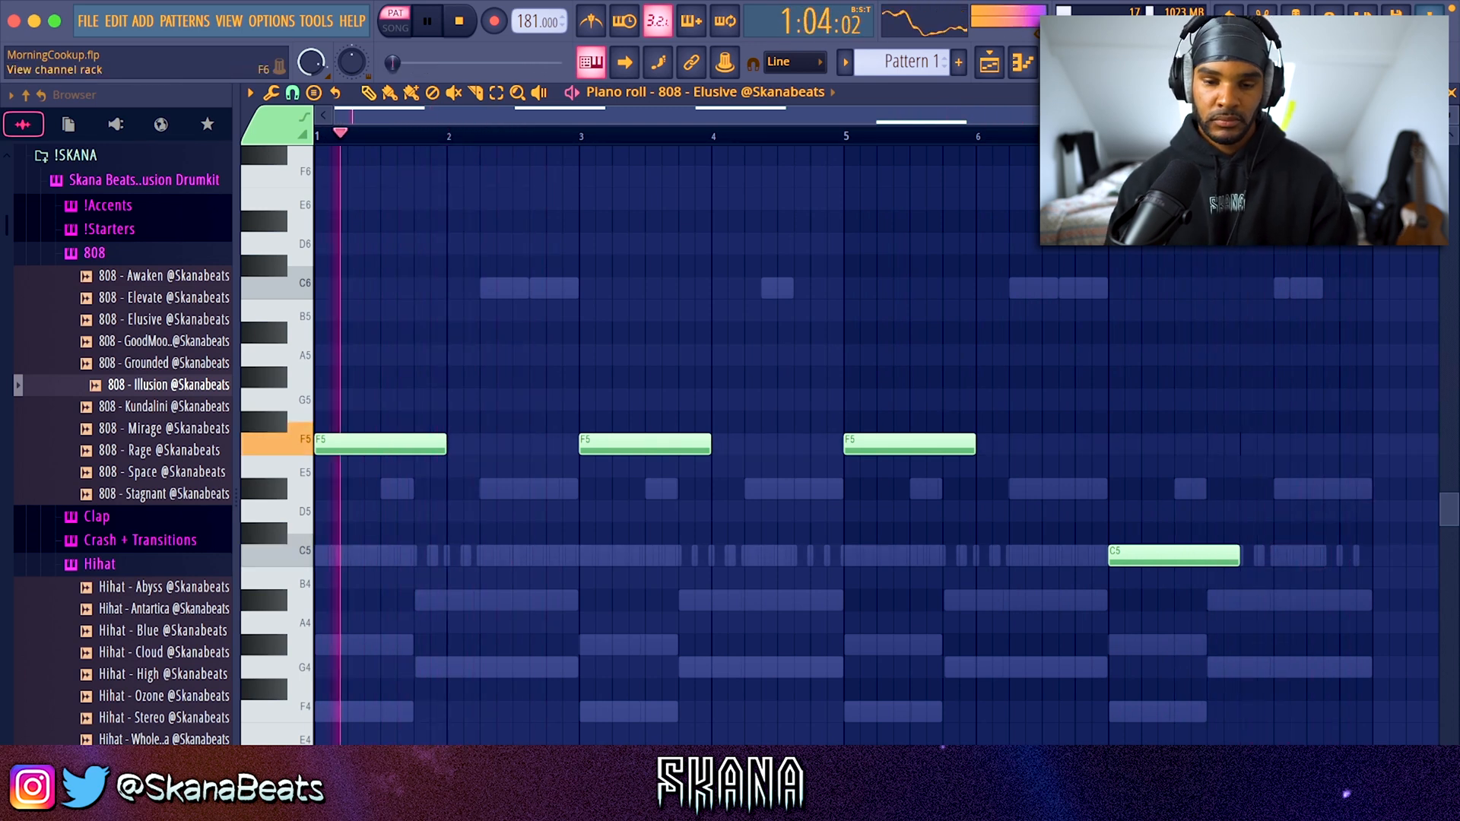
Add the Kick - Illusion sample as a channel and turn the copied 808 bassline into short C5 kick hits
key(F6)
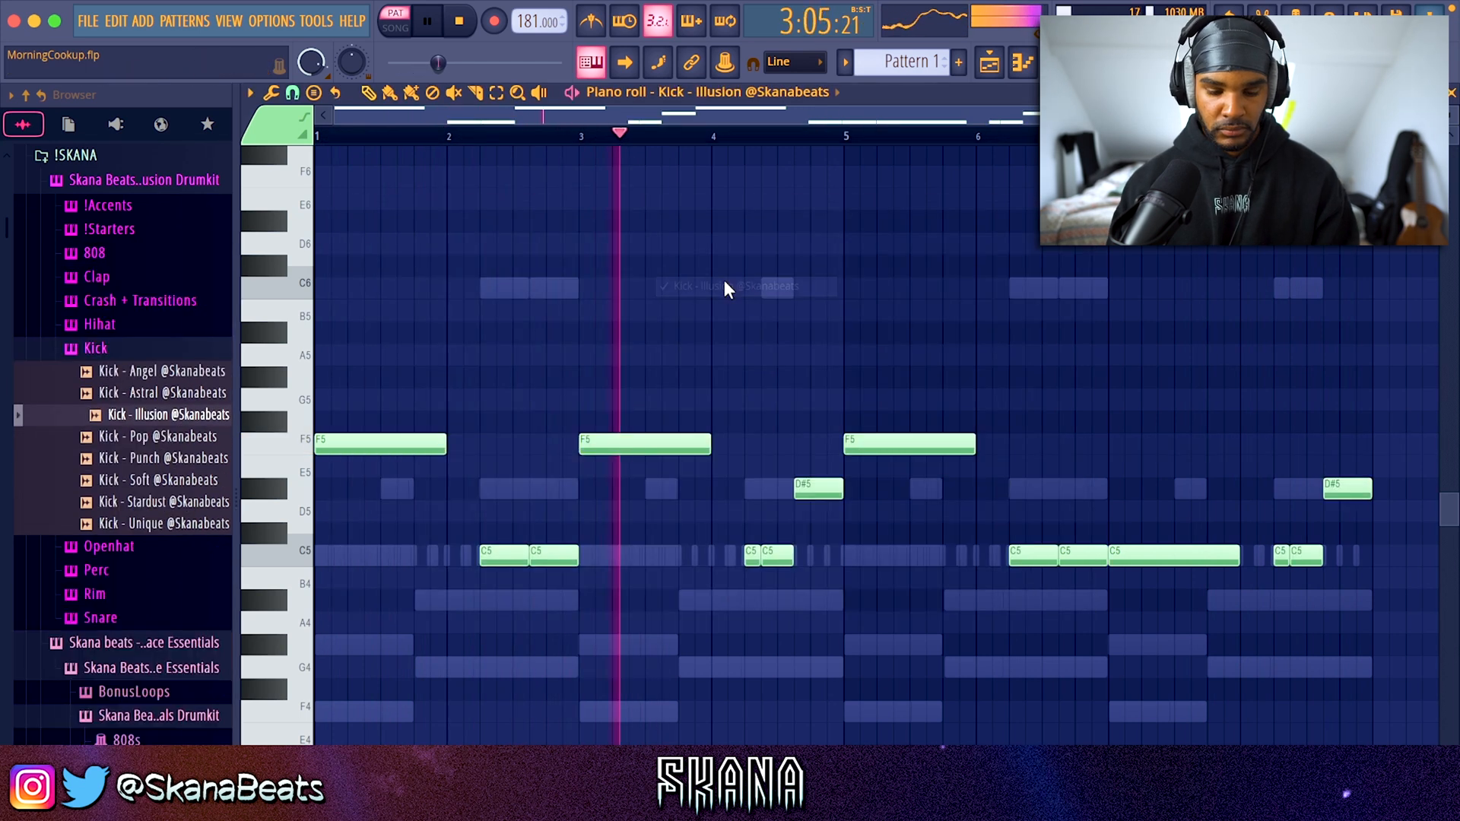
key(alt+k)
key(Escape)
scroll(751, 311, down, 2)
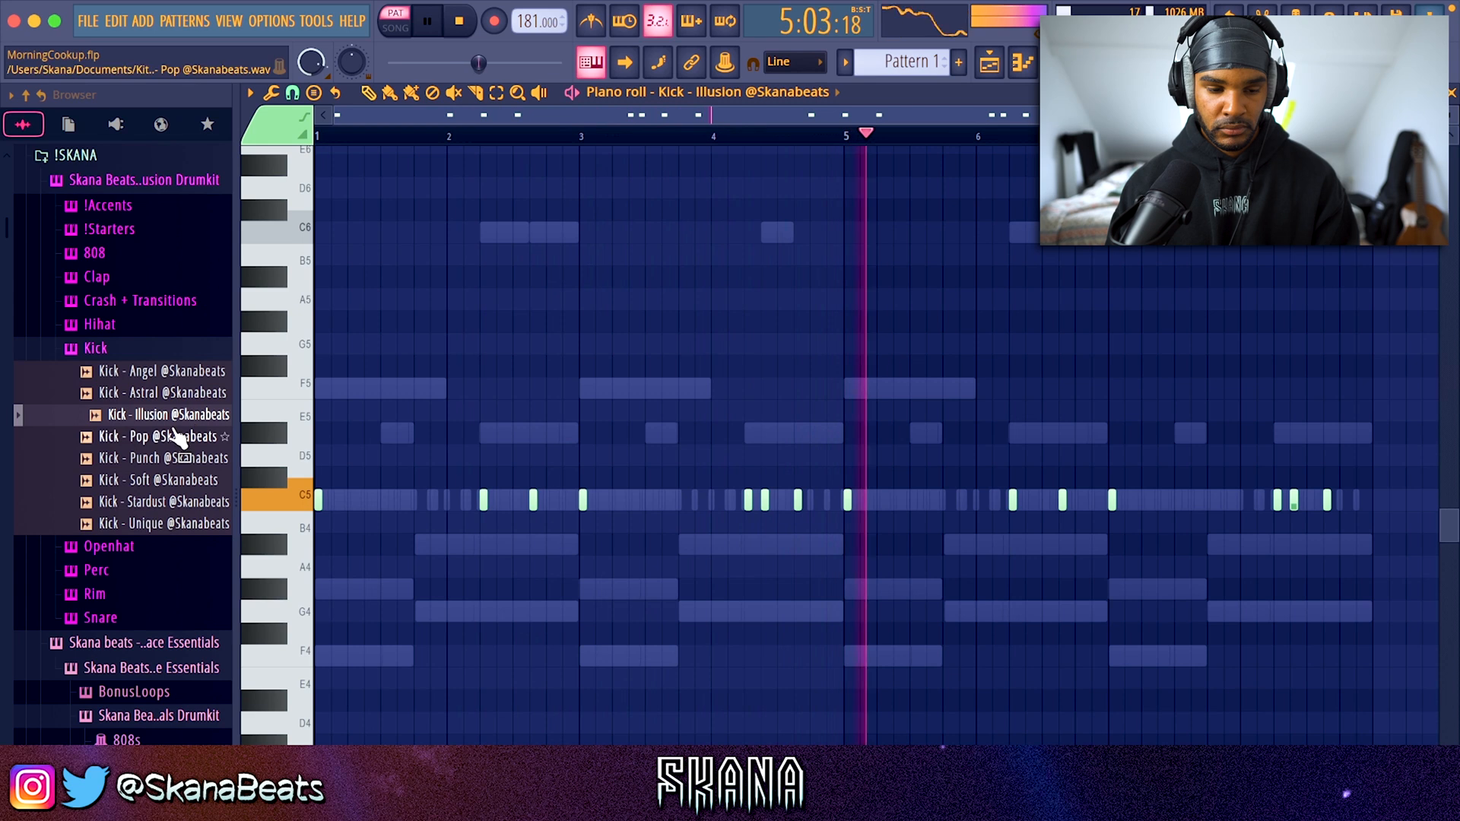
key(F6)
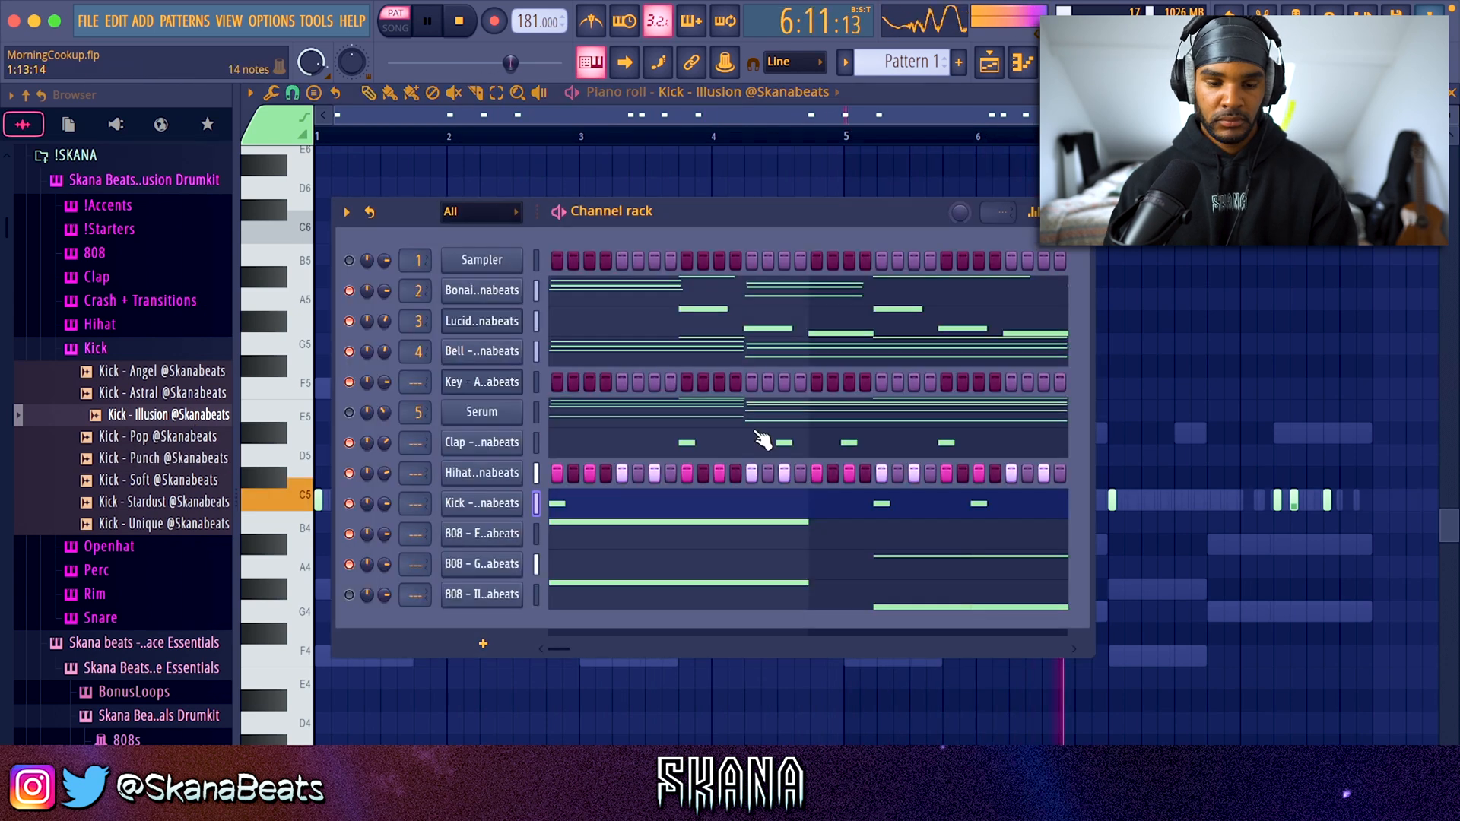
Split the pattern by channel onto separate playlist tracks and duplicate the full eight-bar block of clips five times
key(F6)
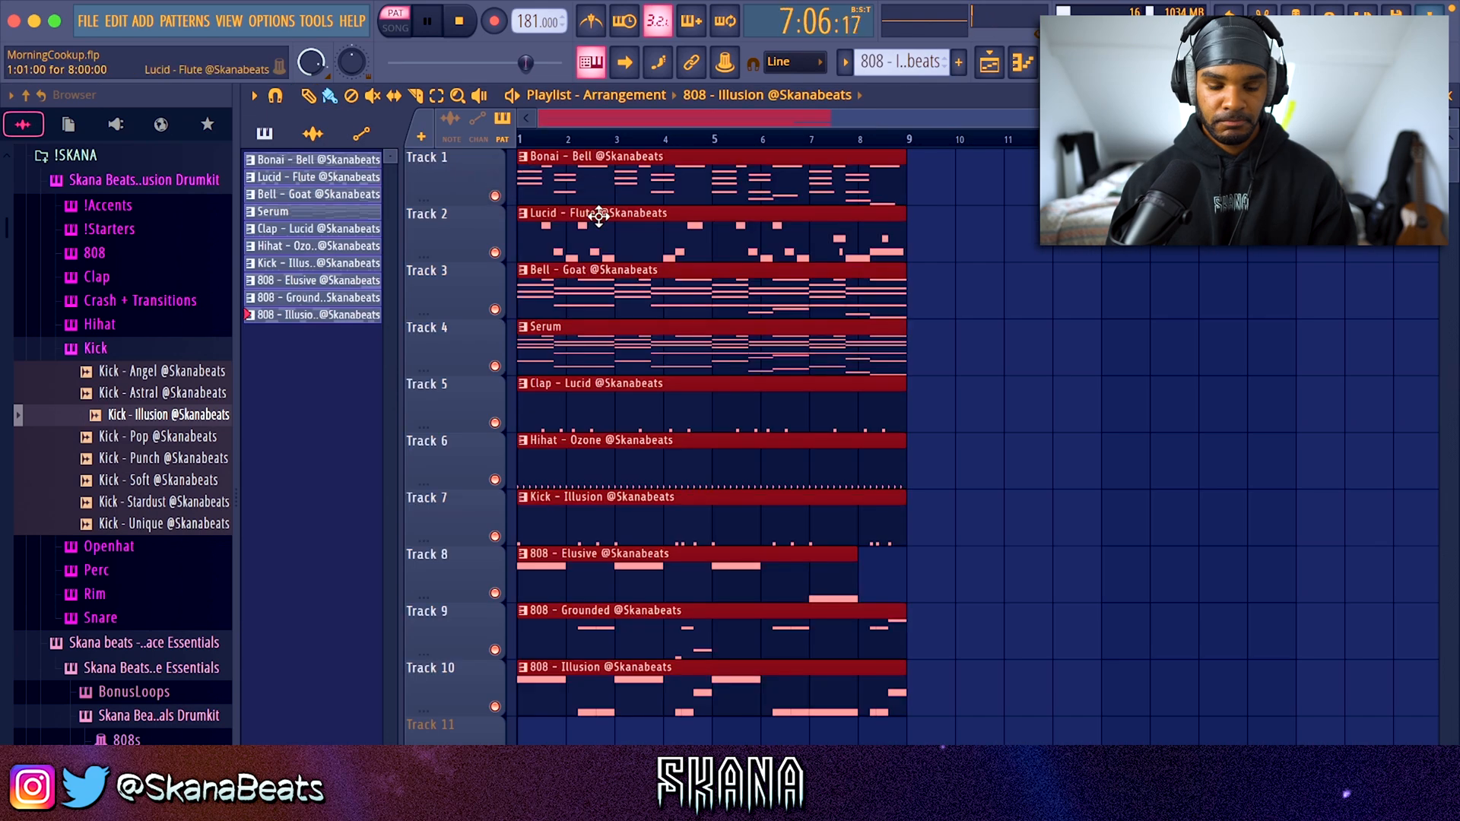
key(ctrl+b)
key(ctrl+b)
key(ctrl+b)
key(ctrl+b)
key(ctrl+b)
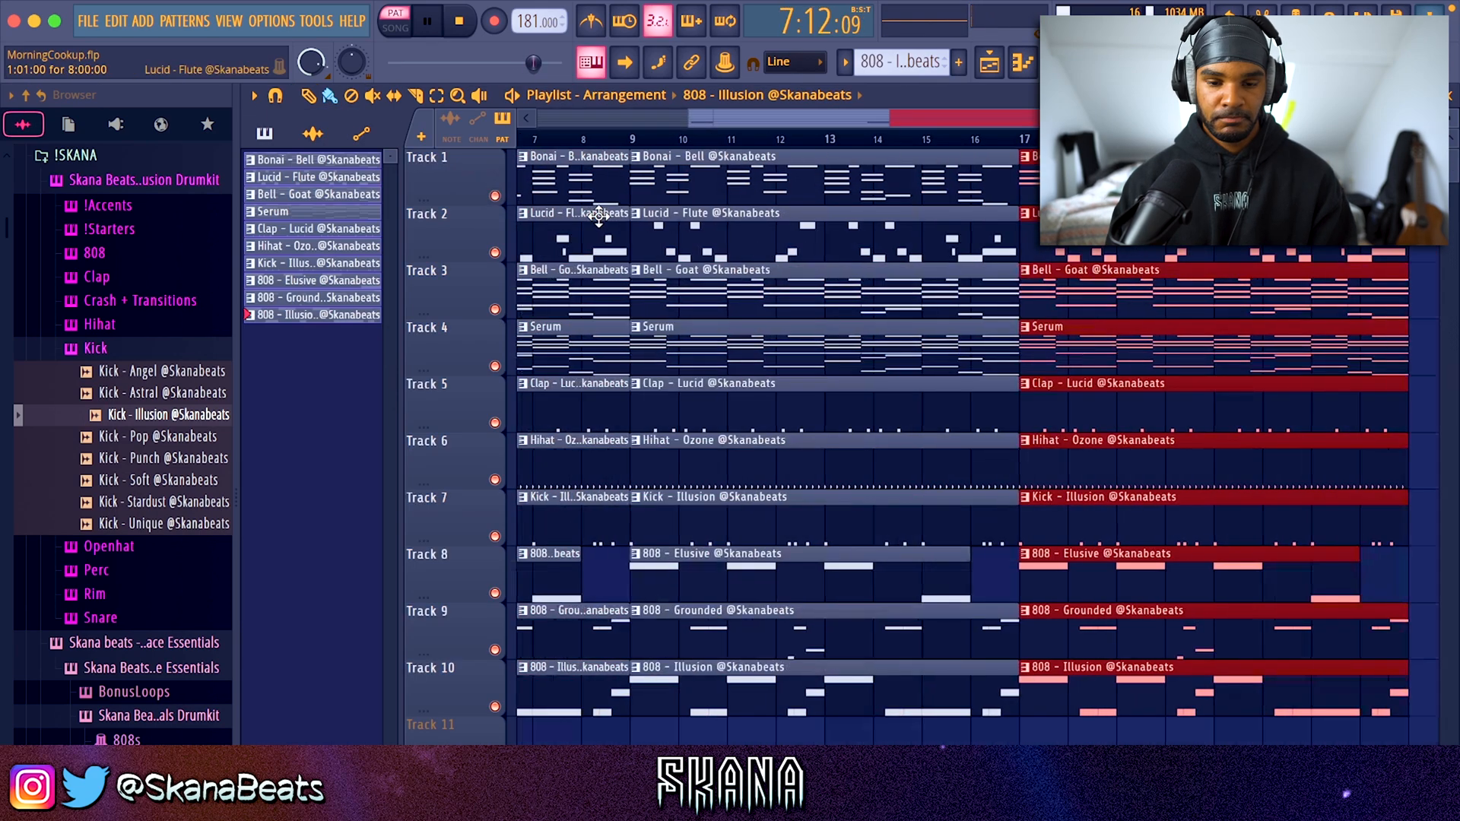
key(ctrl+d)
Delete the first eight bars of every track from Bell - Goat downward and play the arrangement in song mode
ctrl+right_click(710, 320)
drag(570, 815, 562, 315)
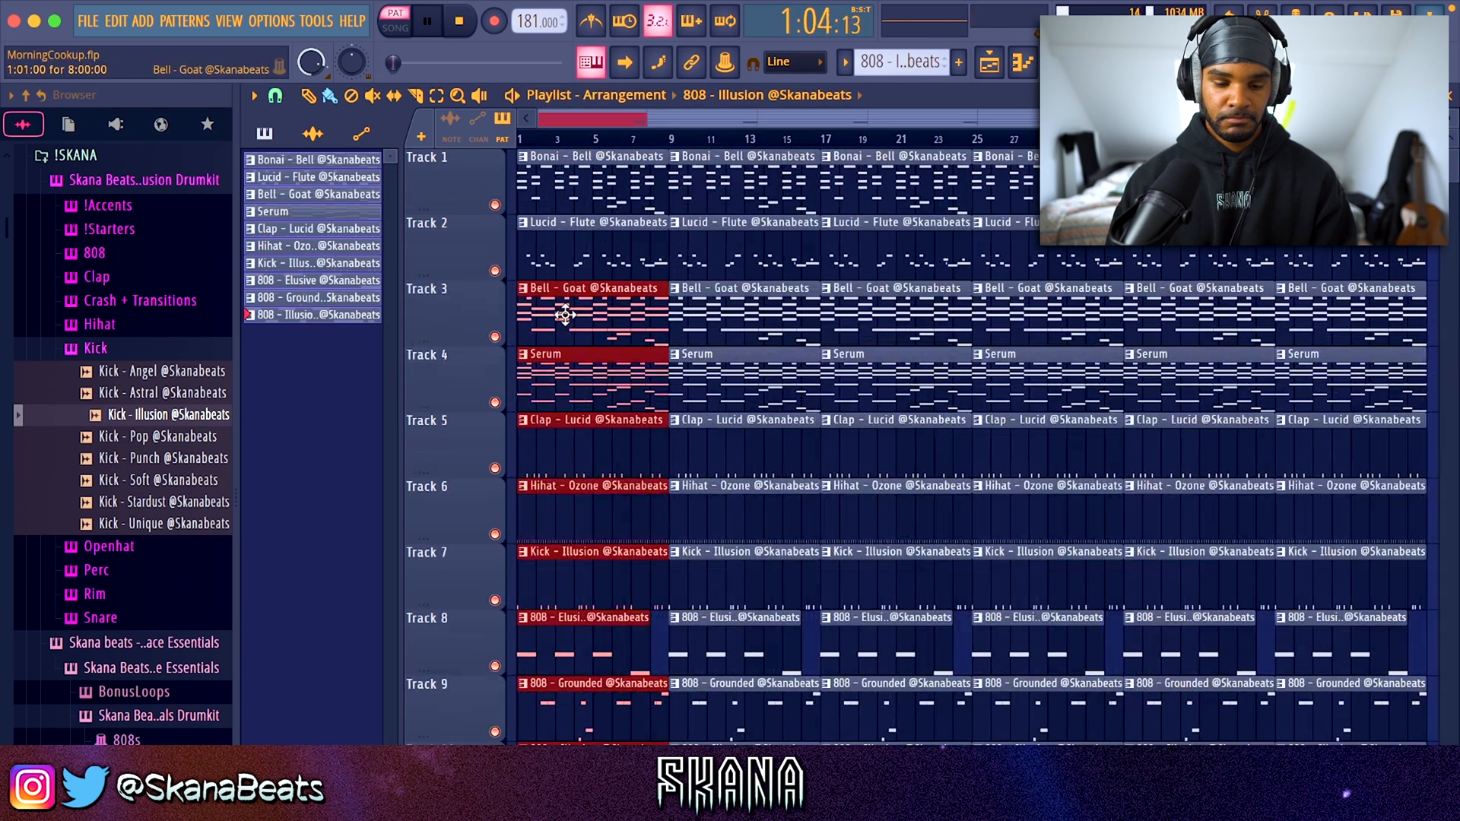
key(Delete)
key(space)
click(394, 27)
key(space)
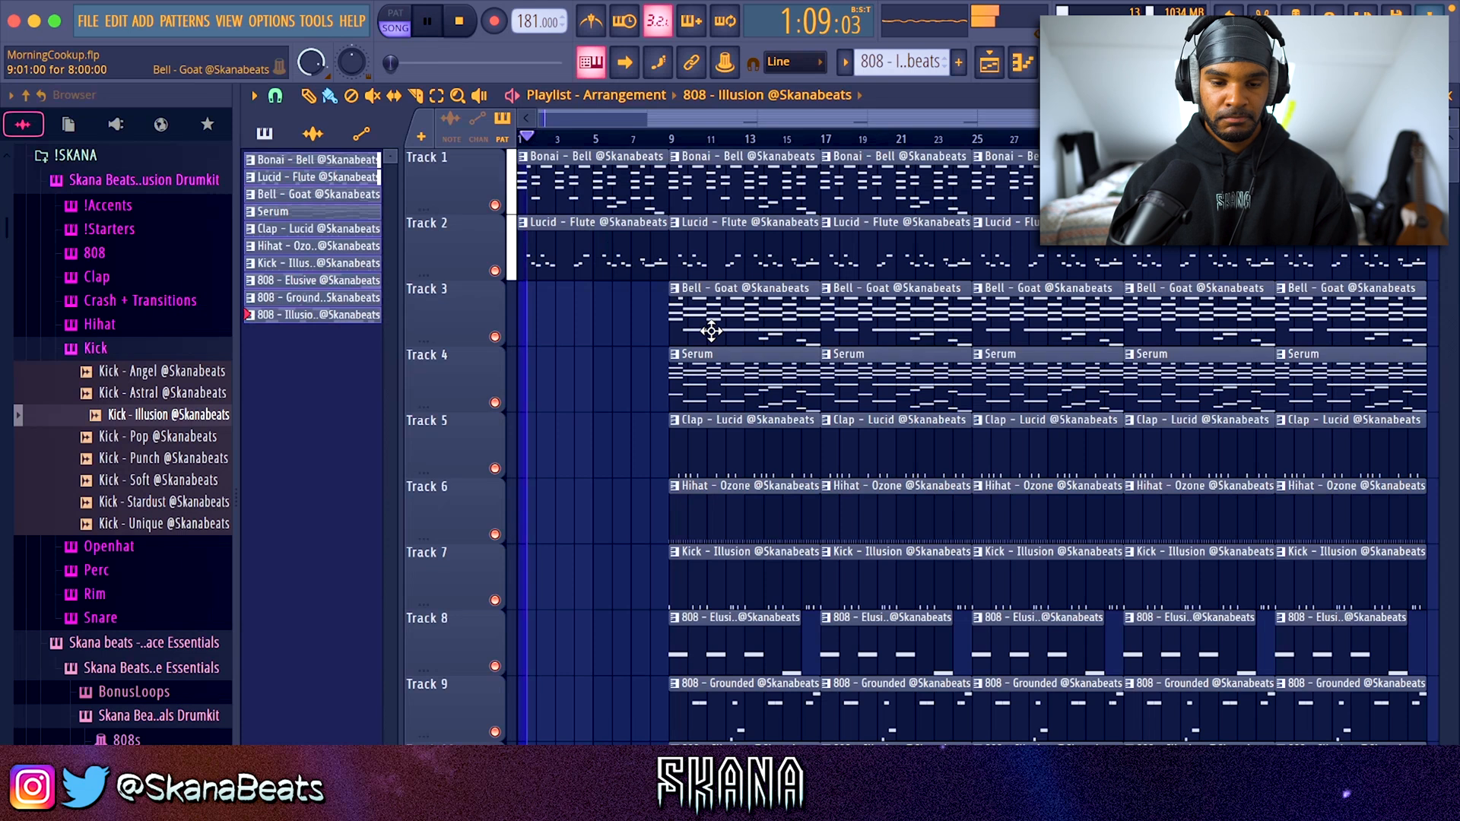
Remove the Lucid - Flute clip from the first eight bars and place a Bell - Goat clip there on Track 3
scroll(710, 328, down, 1)
right_click(591, 248)
click(712, 322)
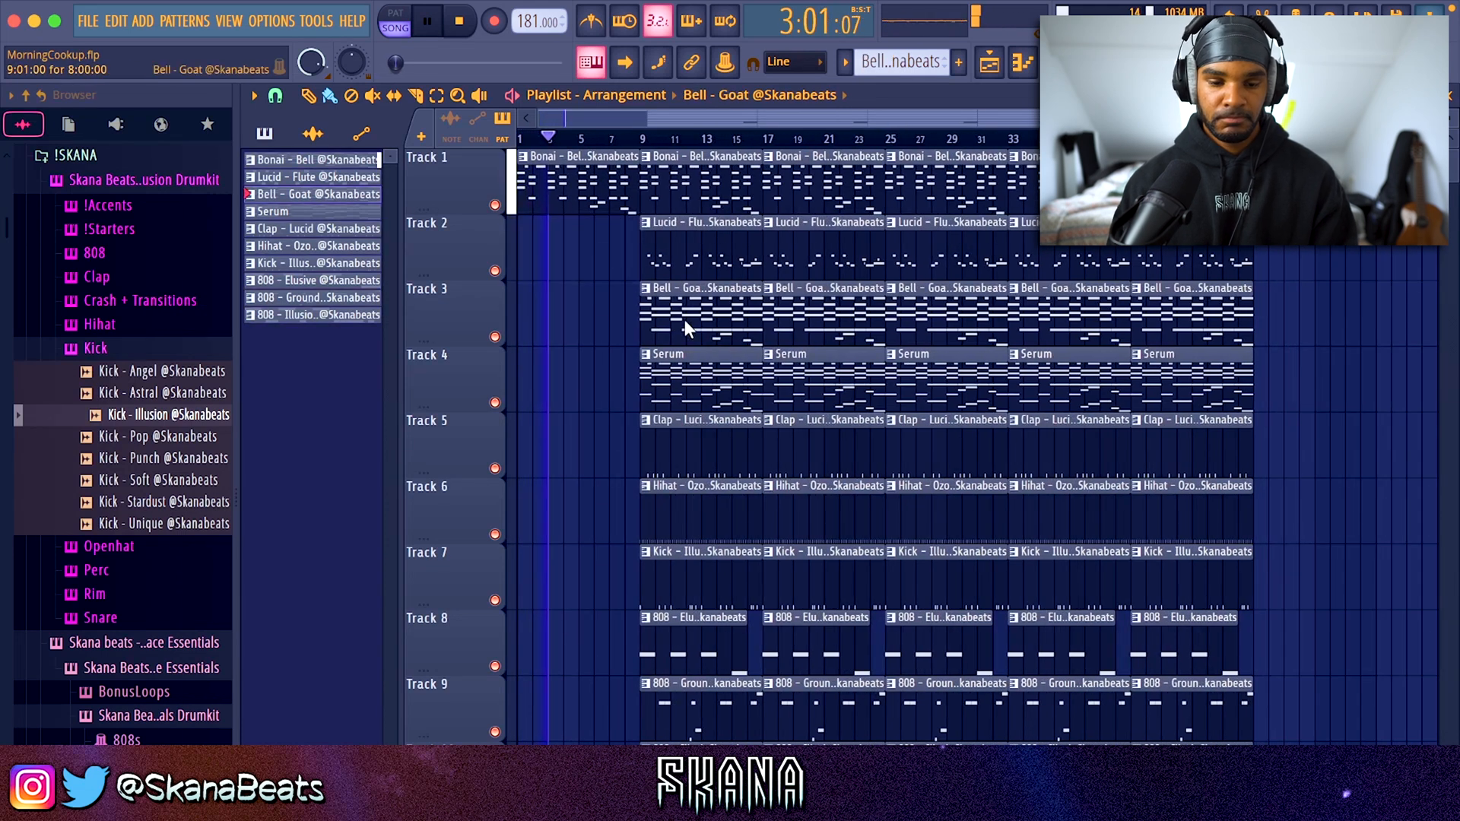
click(604, 313)
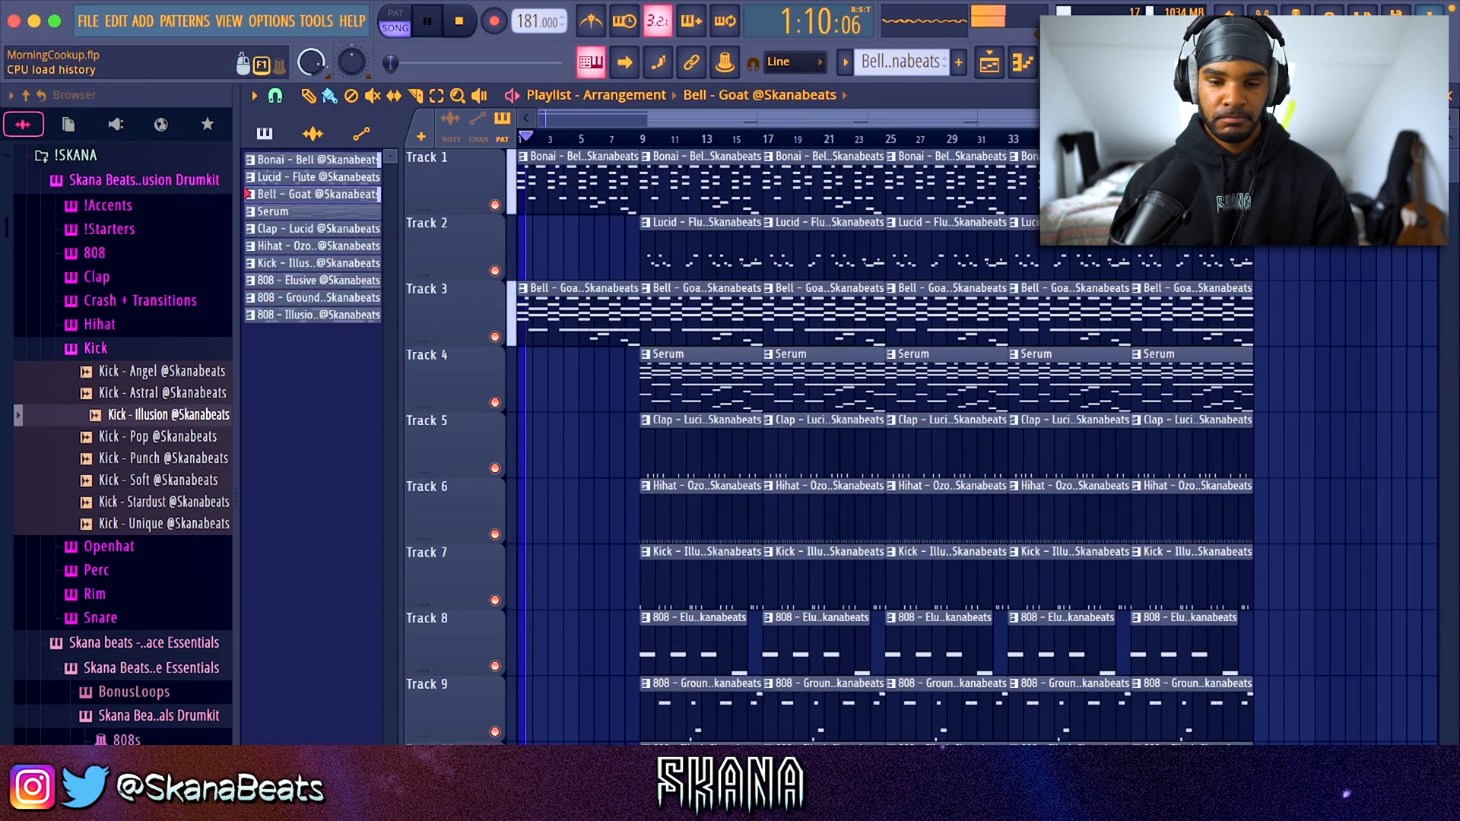
Raise the volume of mixer track 4, which carries the Bell - Goat melody, and return to the playlist
key(F9)
drag(581, 491, 581, 476)
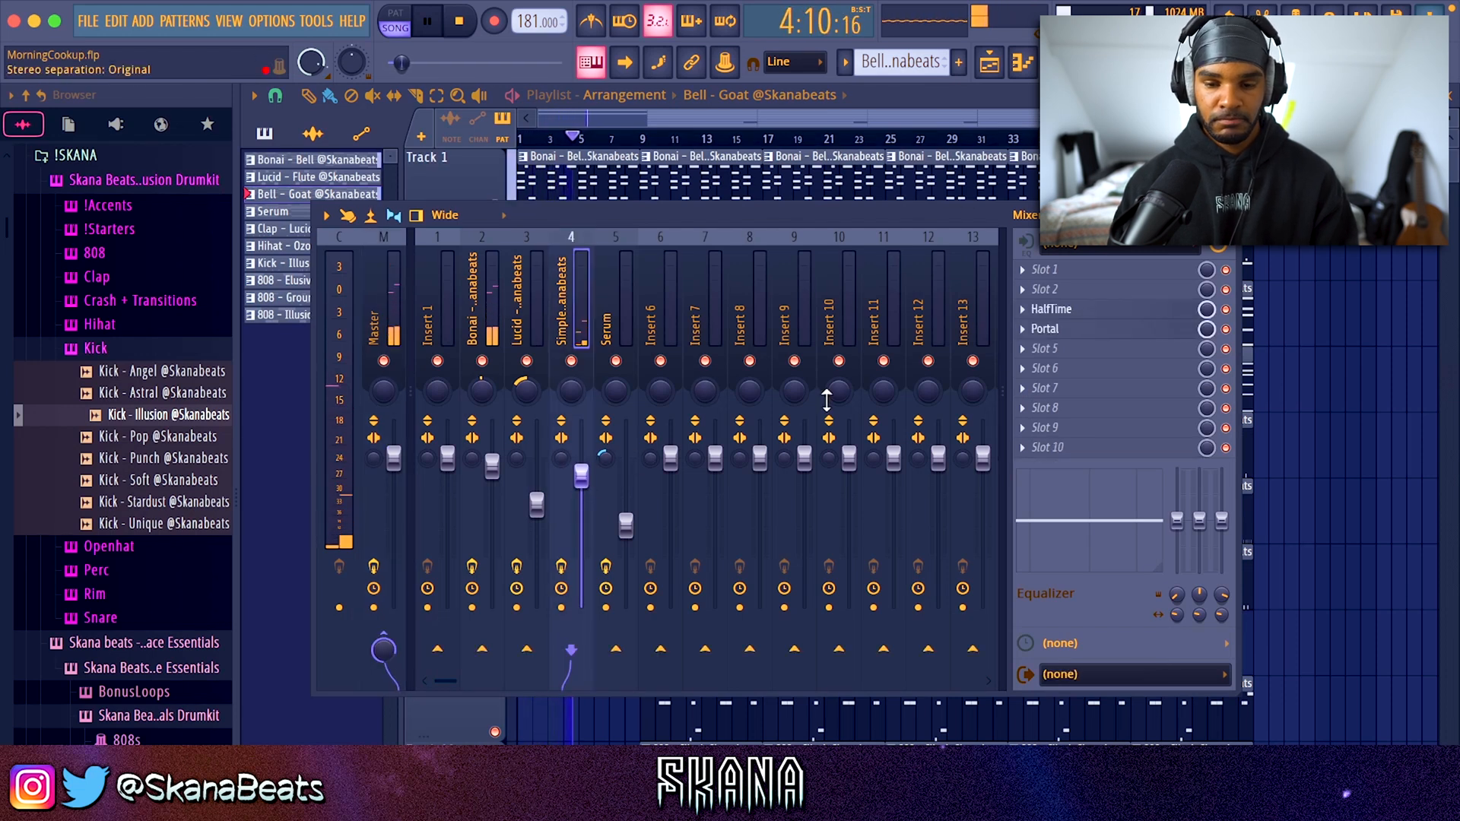
click(1228, 215)
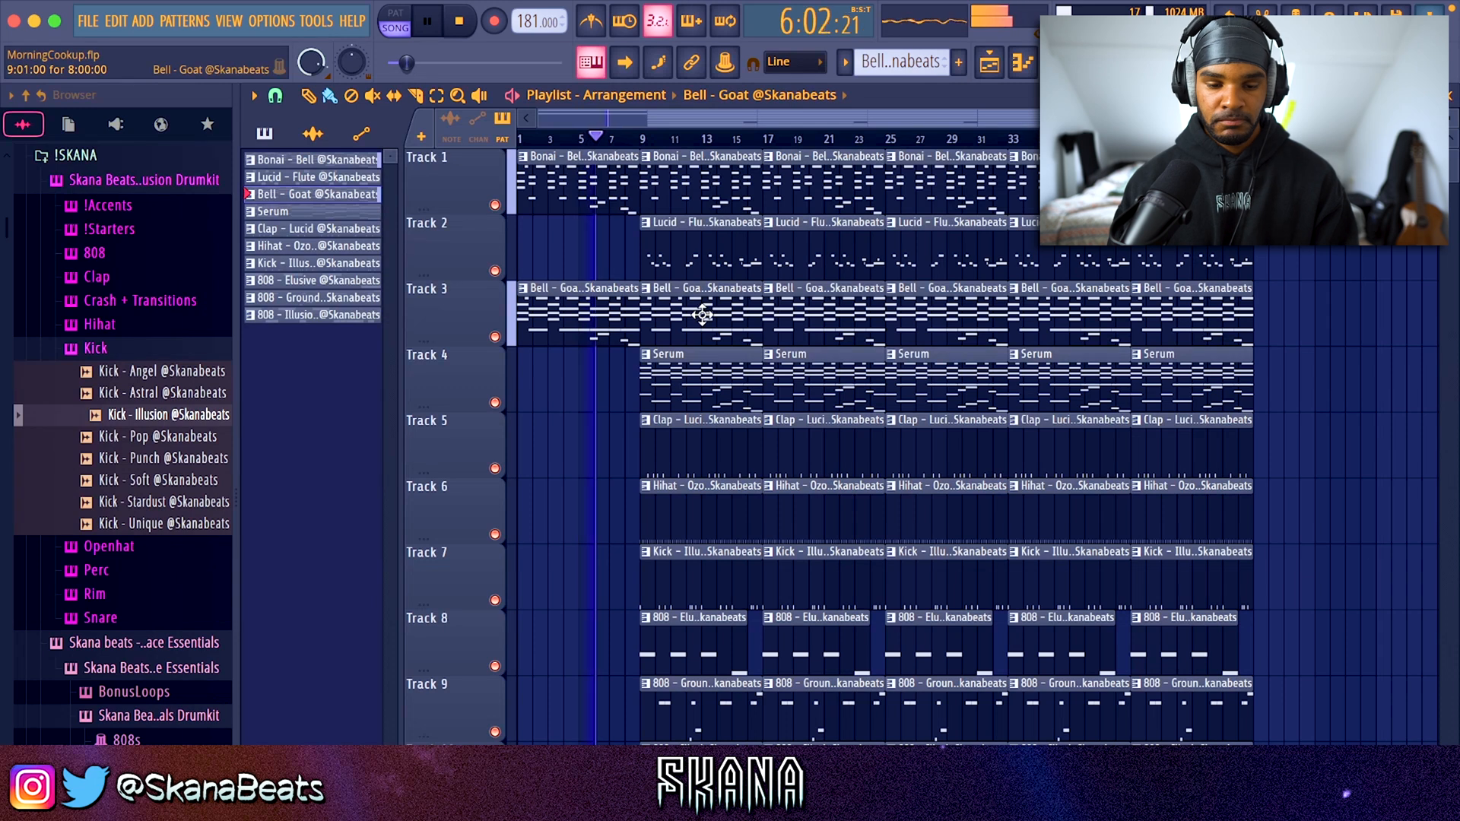
Make the first Bonai - Bell clip a unique pattern, view its notes in the piano roll and return to the playlist
key(space)
click(530, 165)
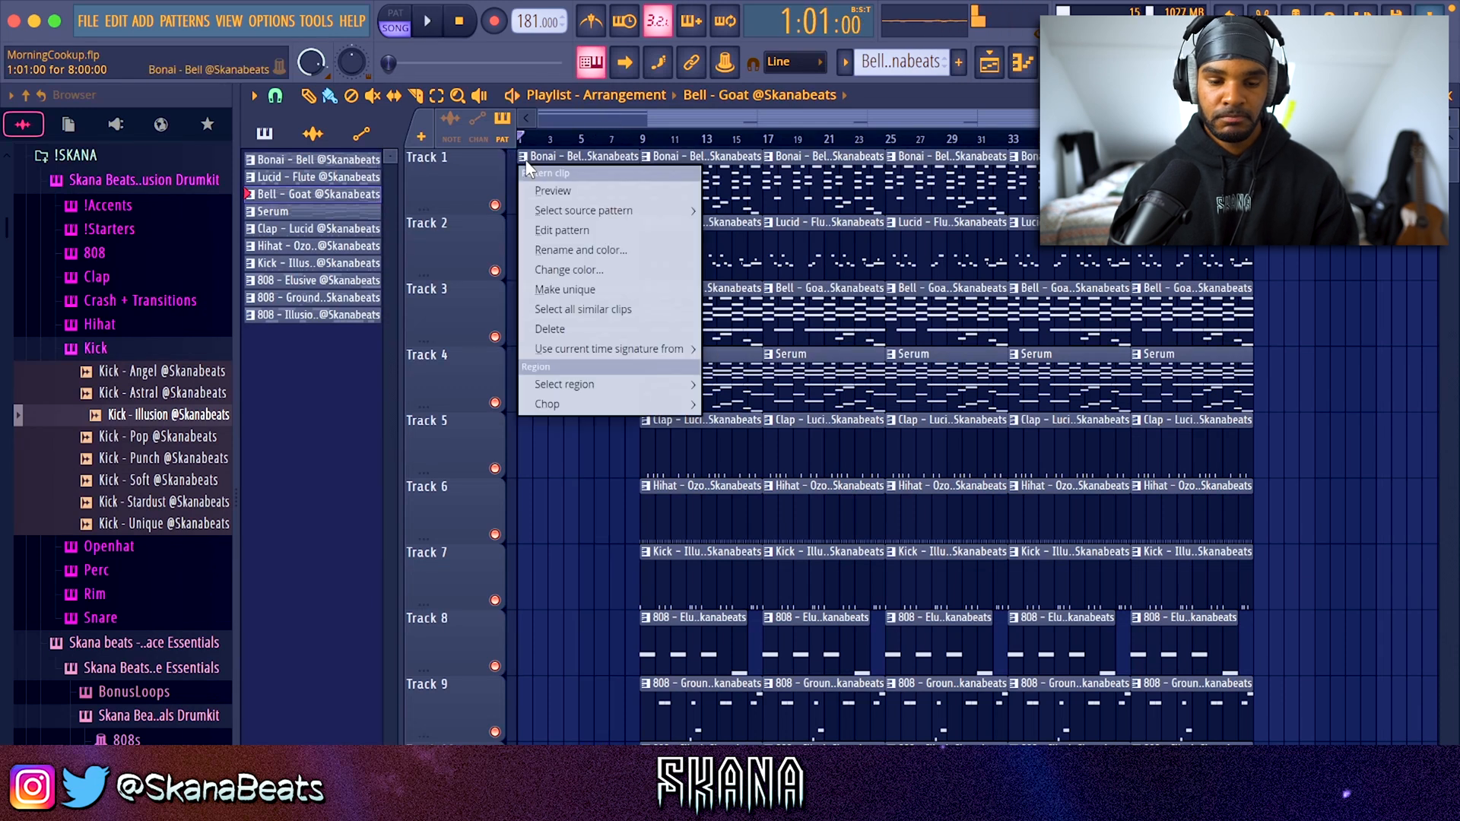
click(580, 282)
key(space)
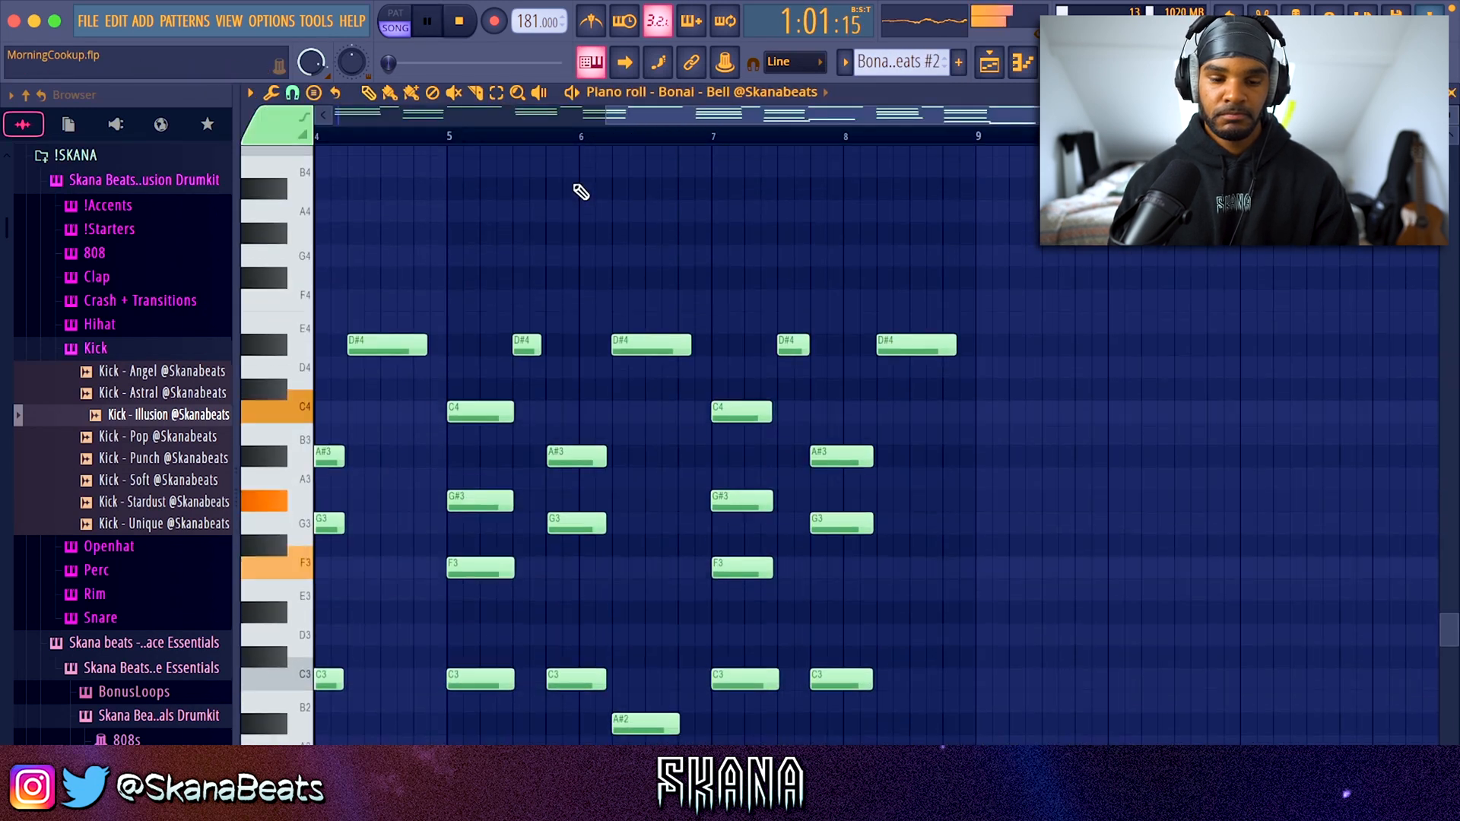
key(F5)
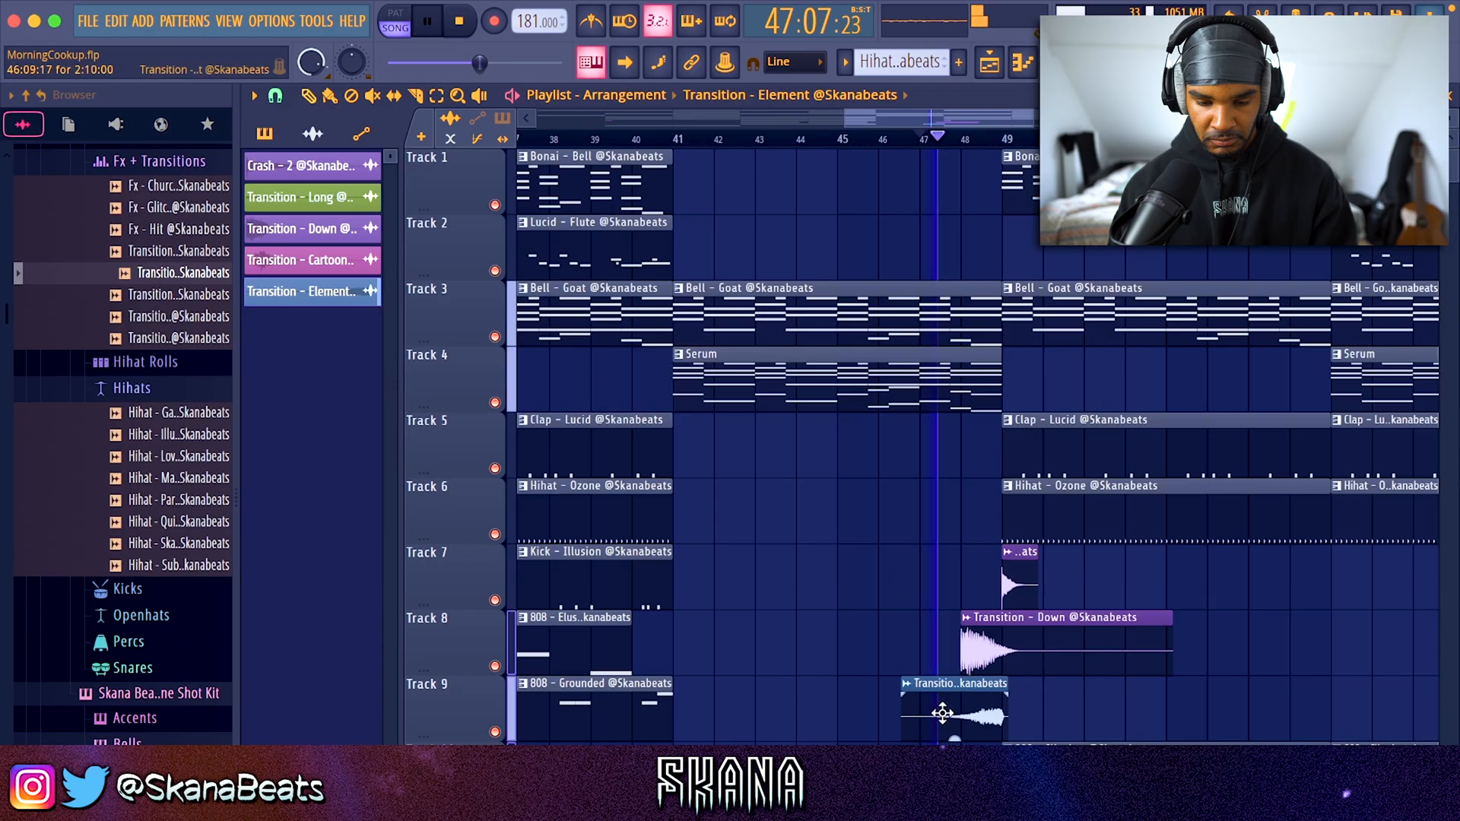
Set the Transition - Element clip's channel volume to 38% and select the Transition - Down clip
double_click(959, 718)
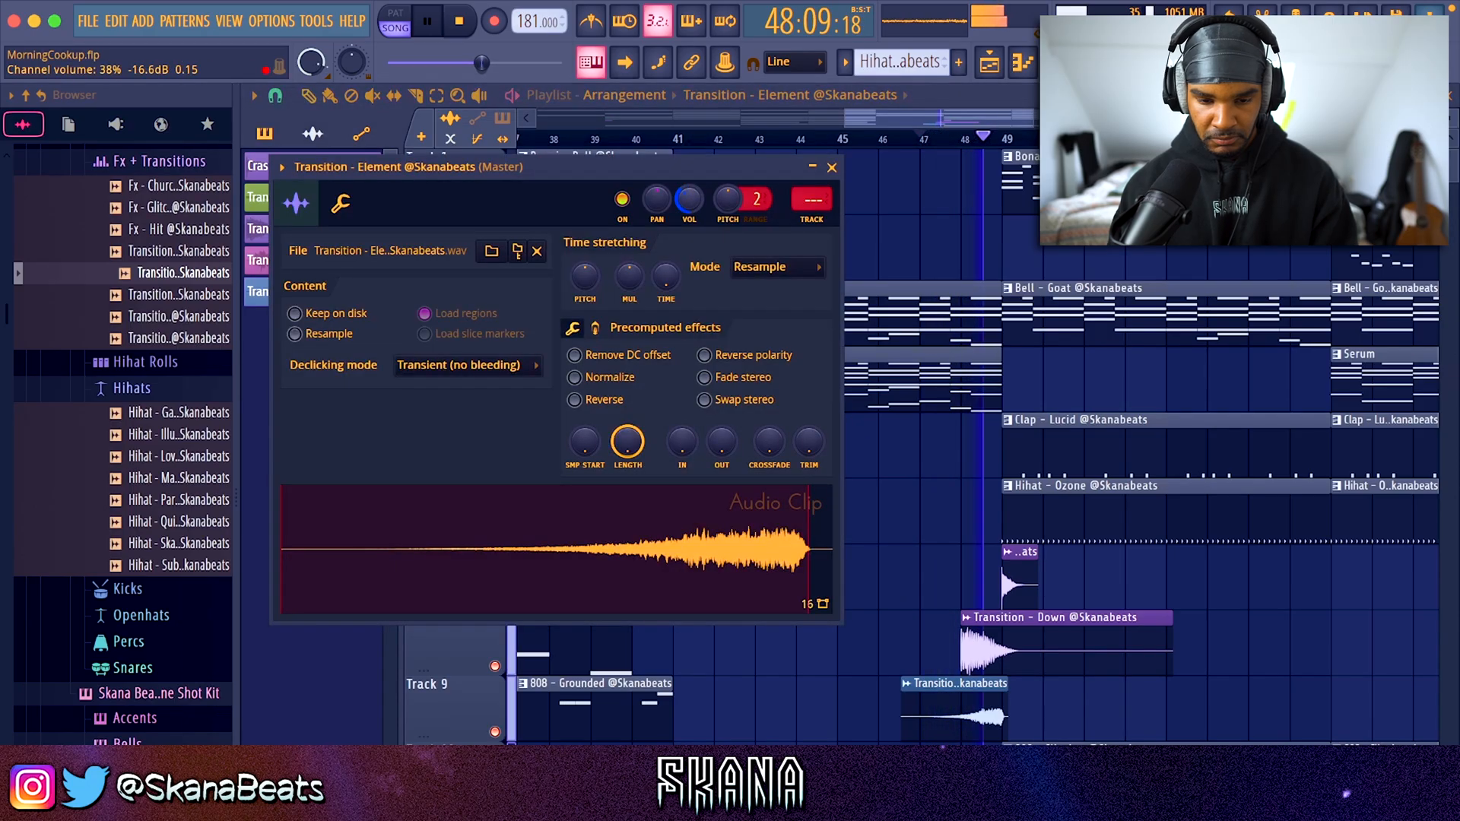
double_click(982, 617)
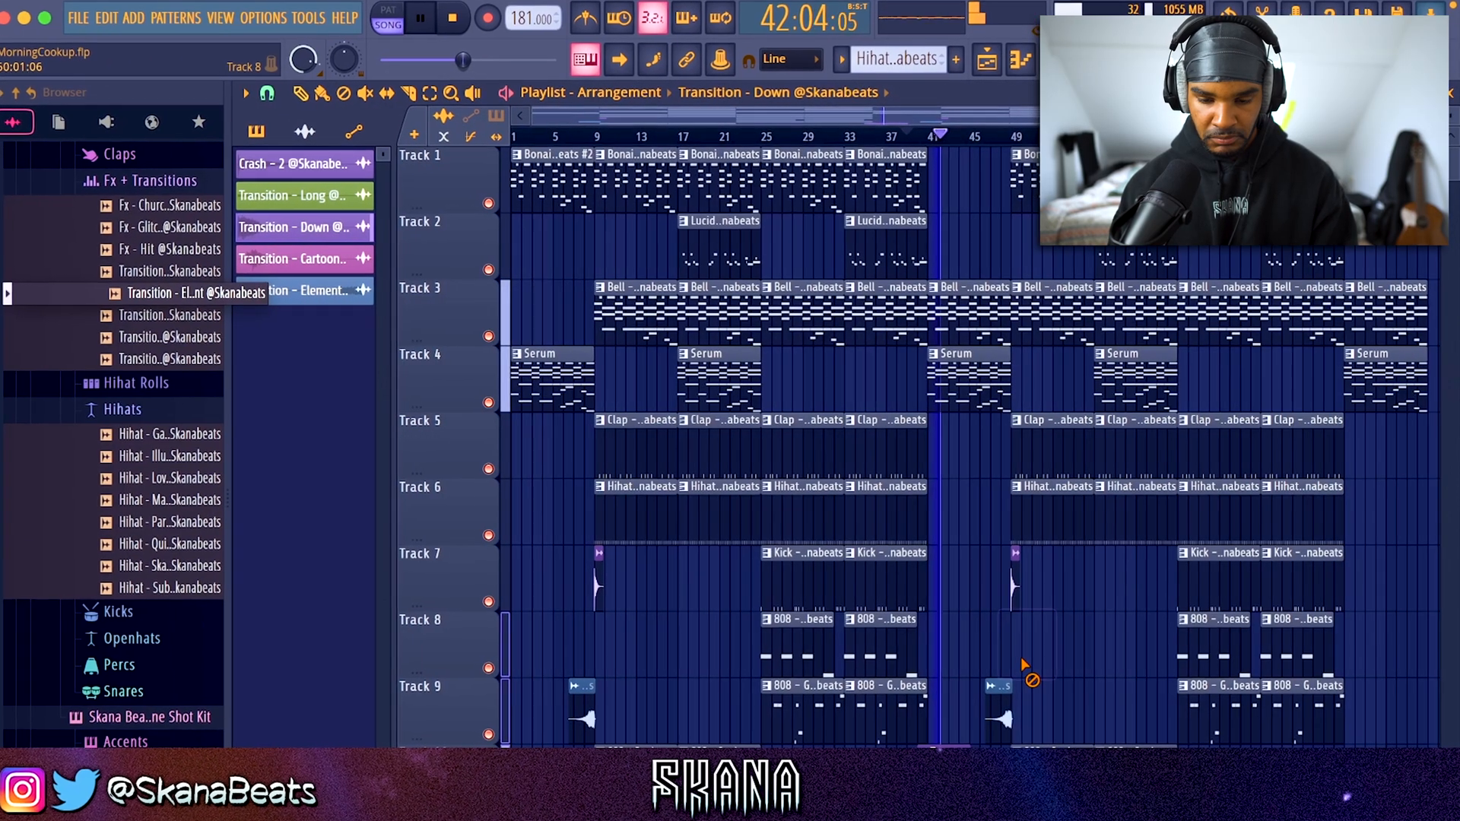
drag(1027, 664, 1345, 775)
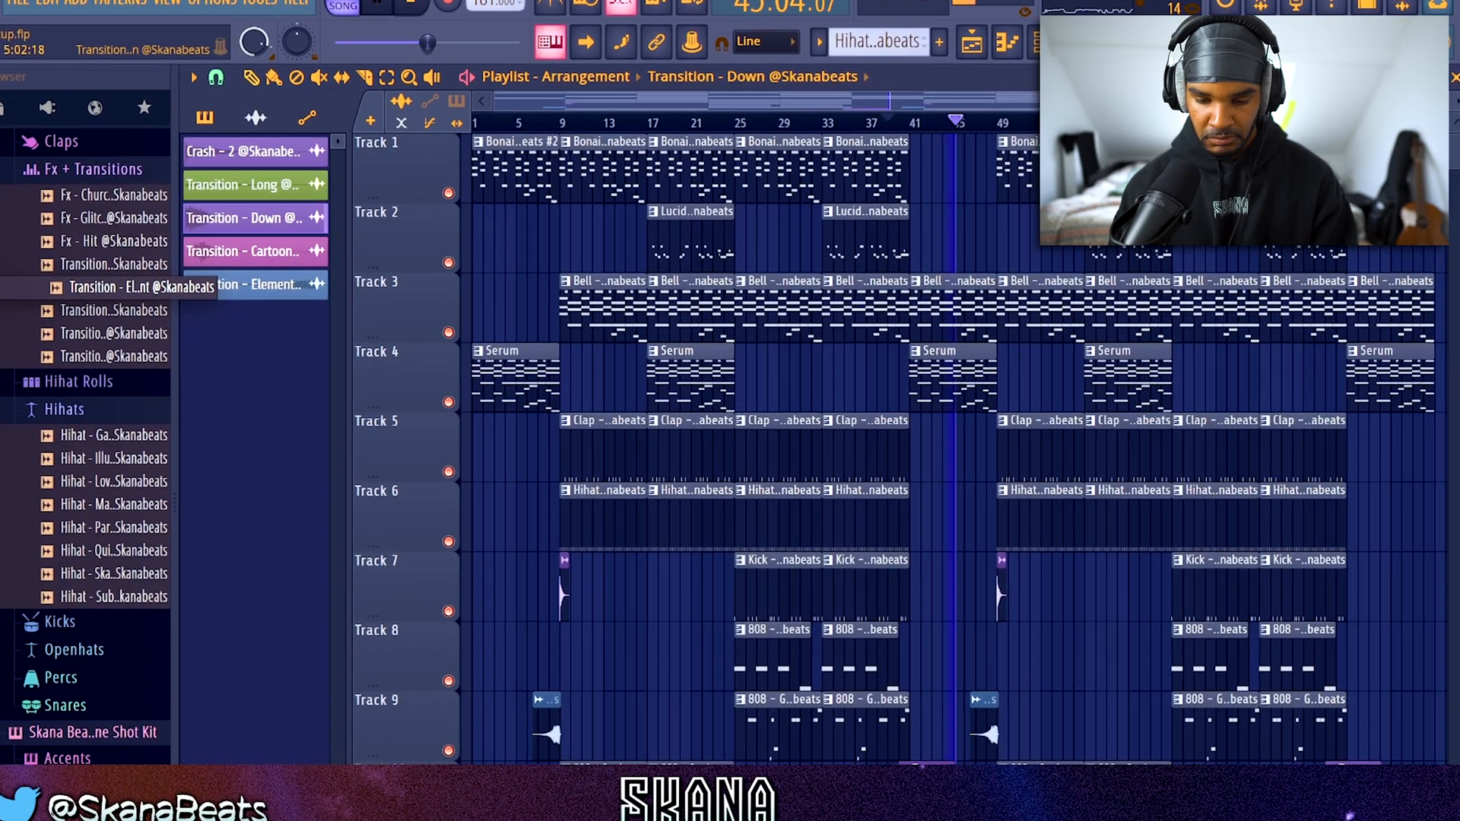
scroll(995, 766, up, 5)
scroll(996, 766, down, 6)
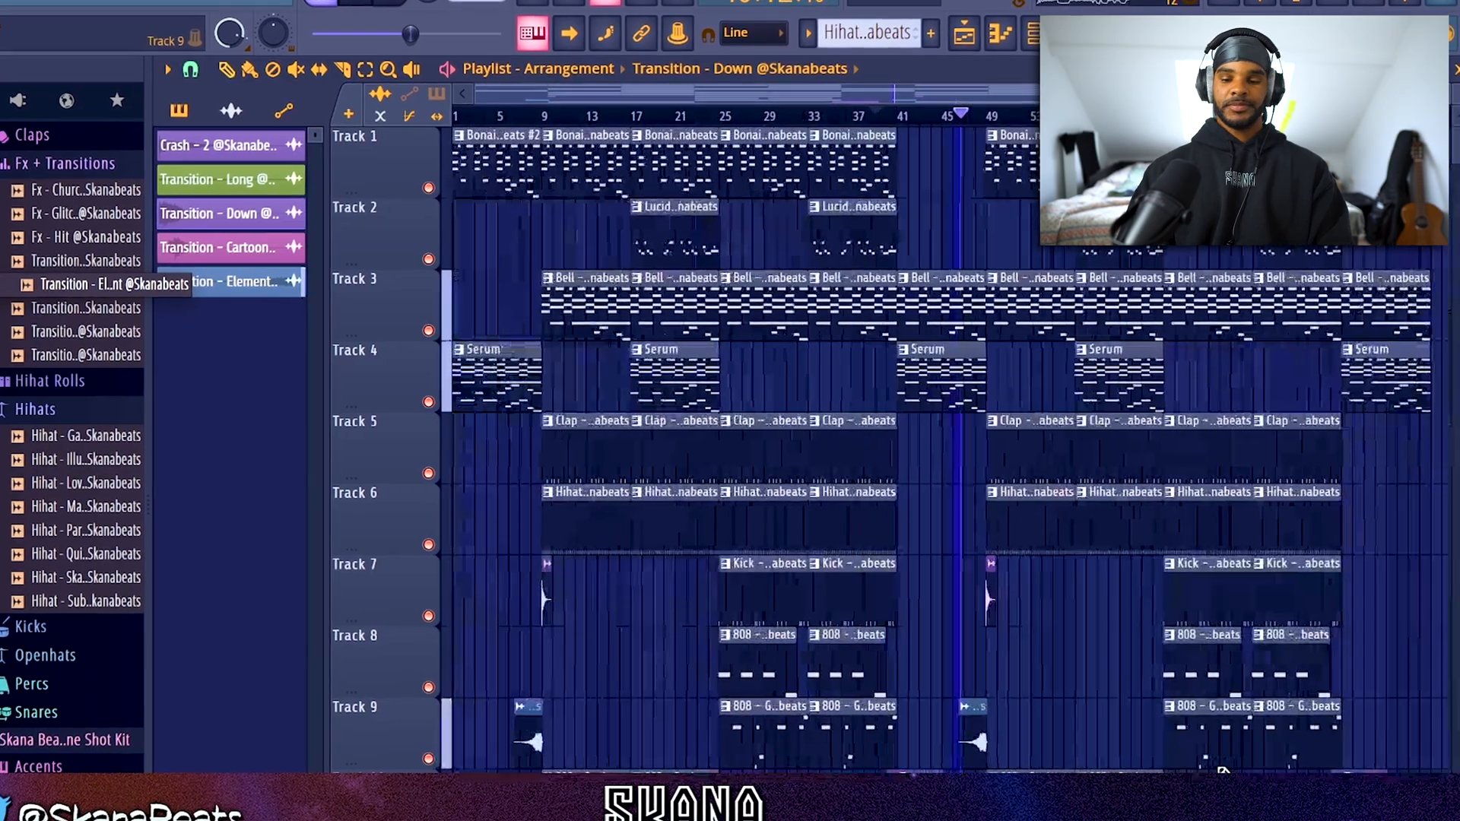